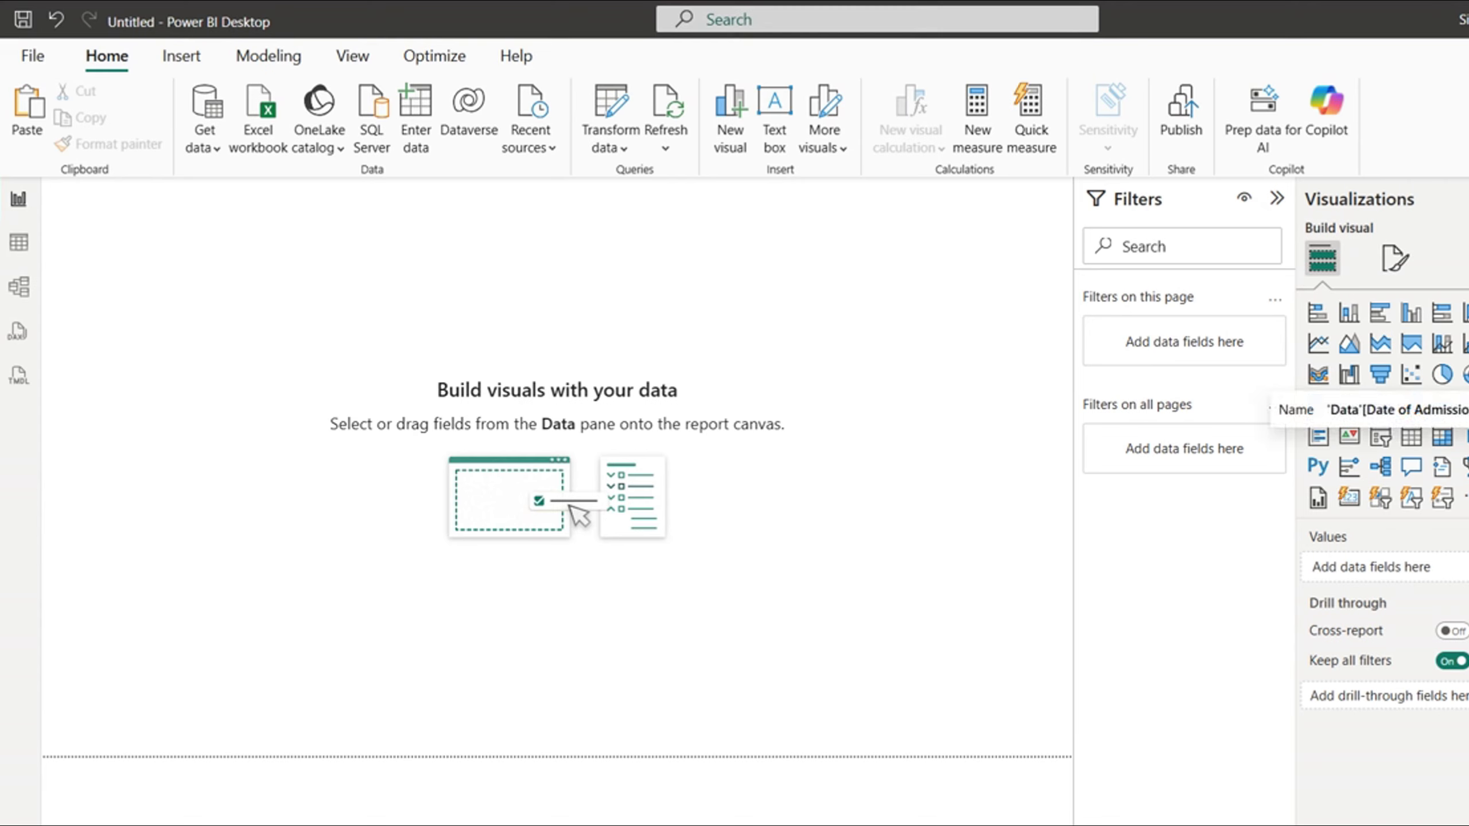
Build a table from Date of Admission and Billing Amount on the report canvas and widen it to show the amounts
left_click(1468, 409)
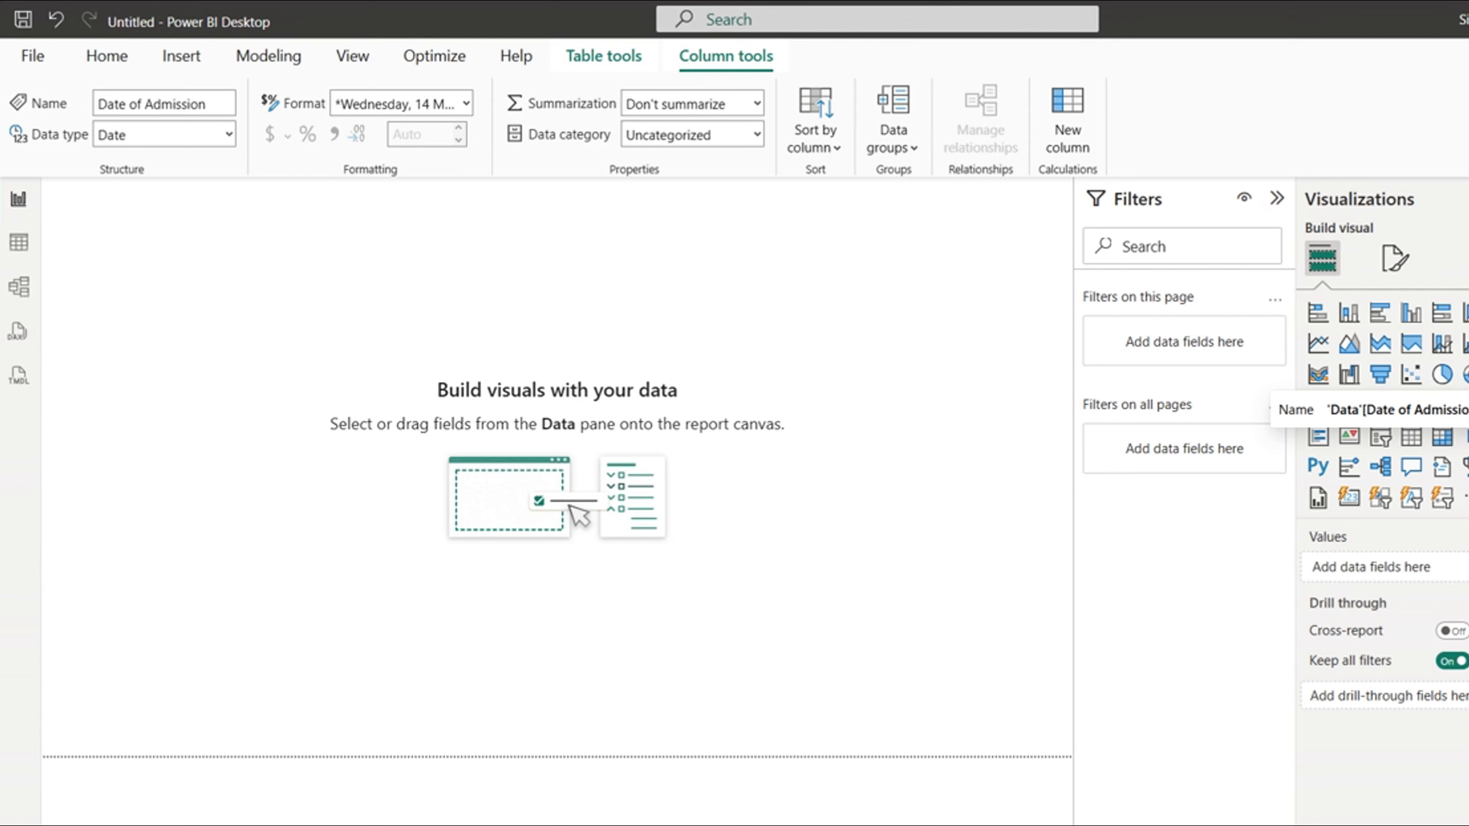
left_click_drag(1464, 409, 1261, 549)
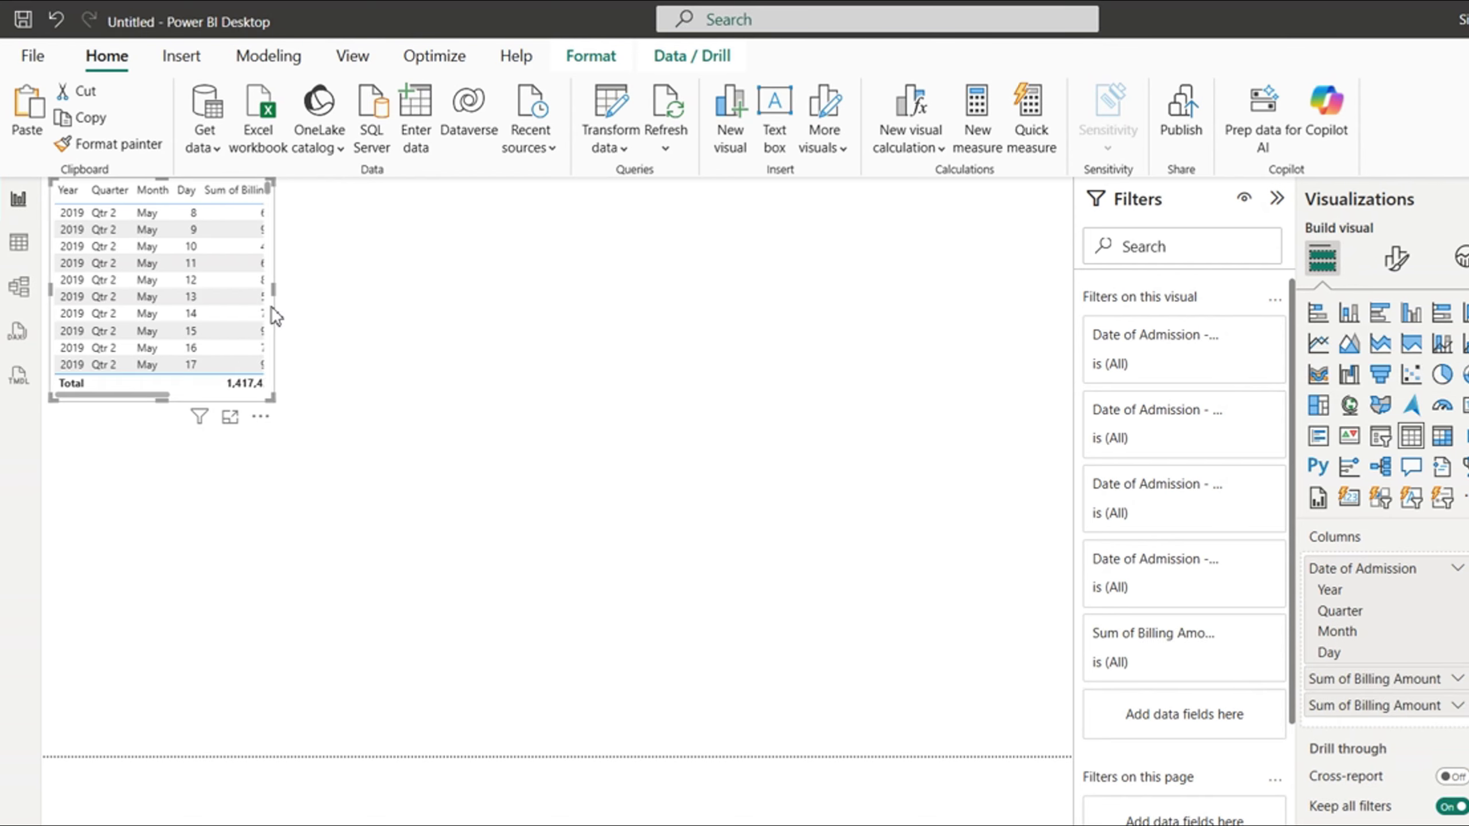
left_click_drag(271, 305, 365, 313)
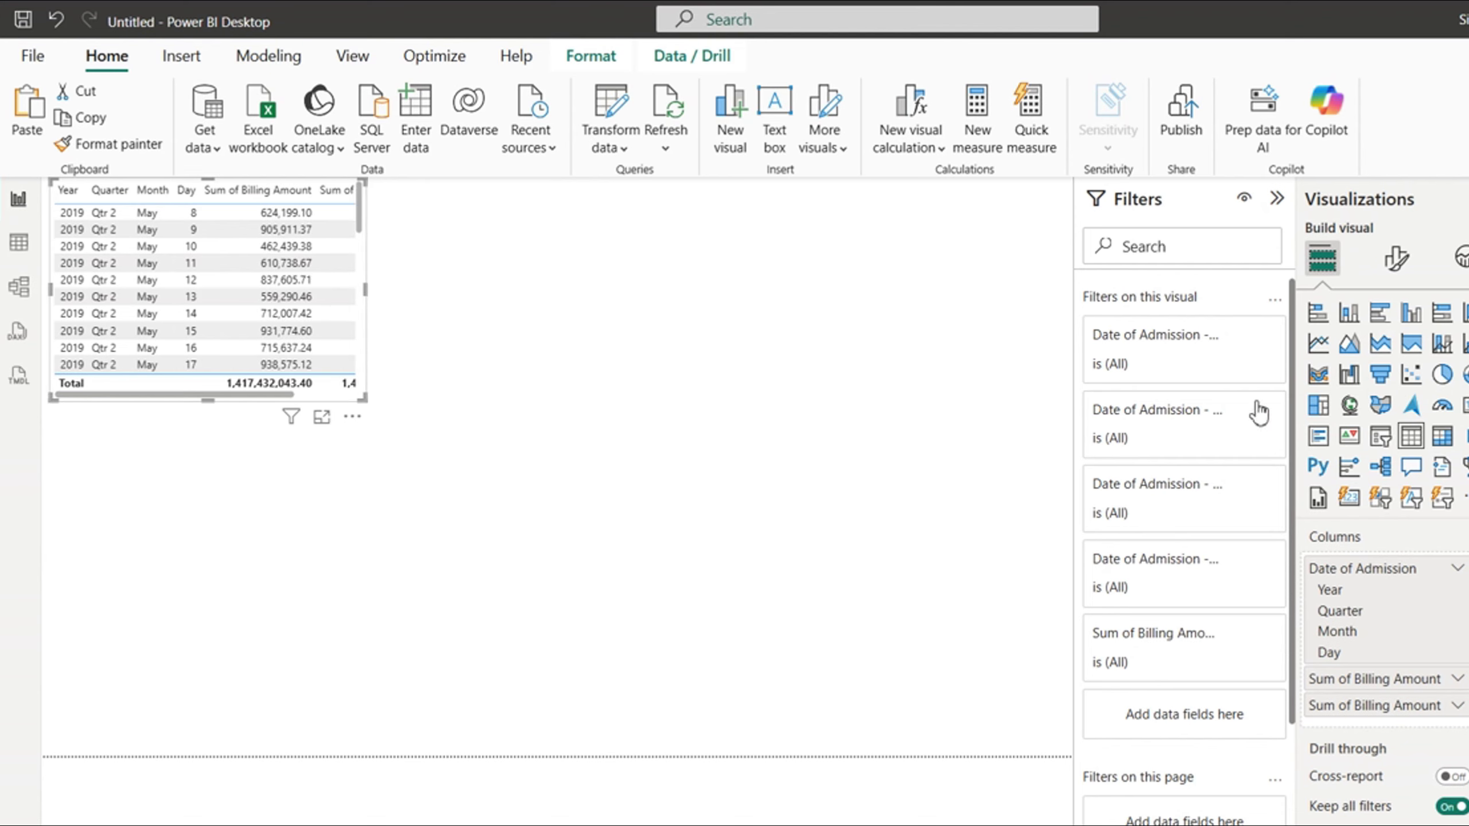
Convert the table to a clustered bar chart and place it near the middle of the canvas, slightly widened
left_click(1390, 317)
left_click_drag(275, 191, 379, 264)
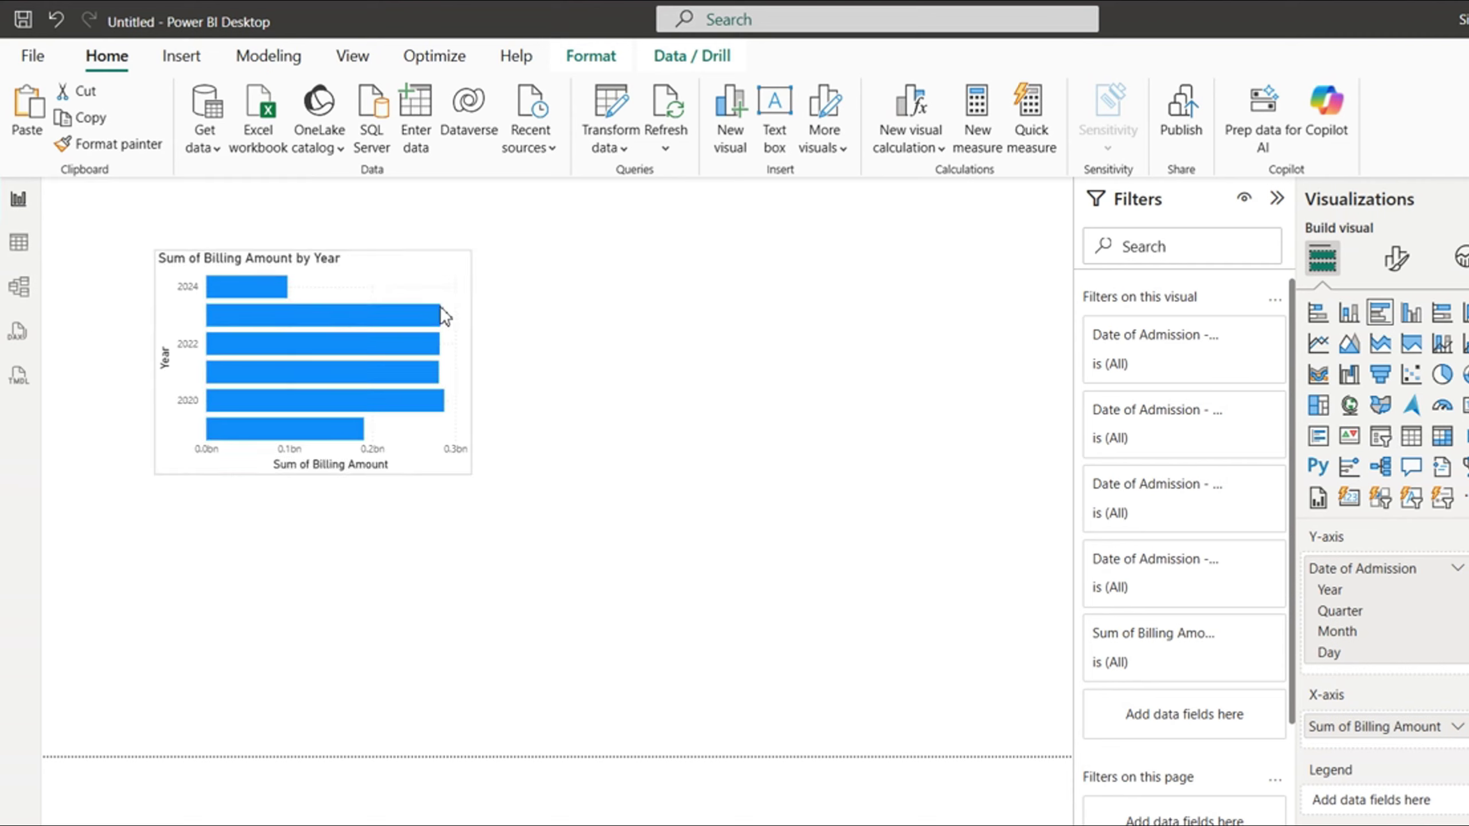
left_click_drag(442, 308, 524, 353)
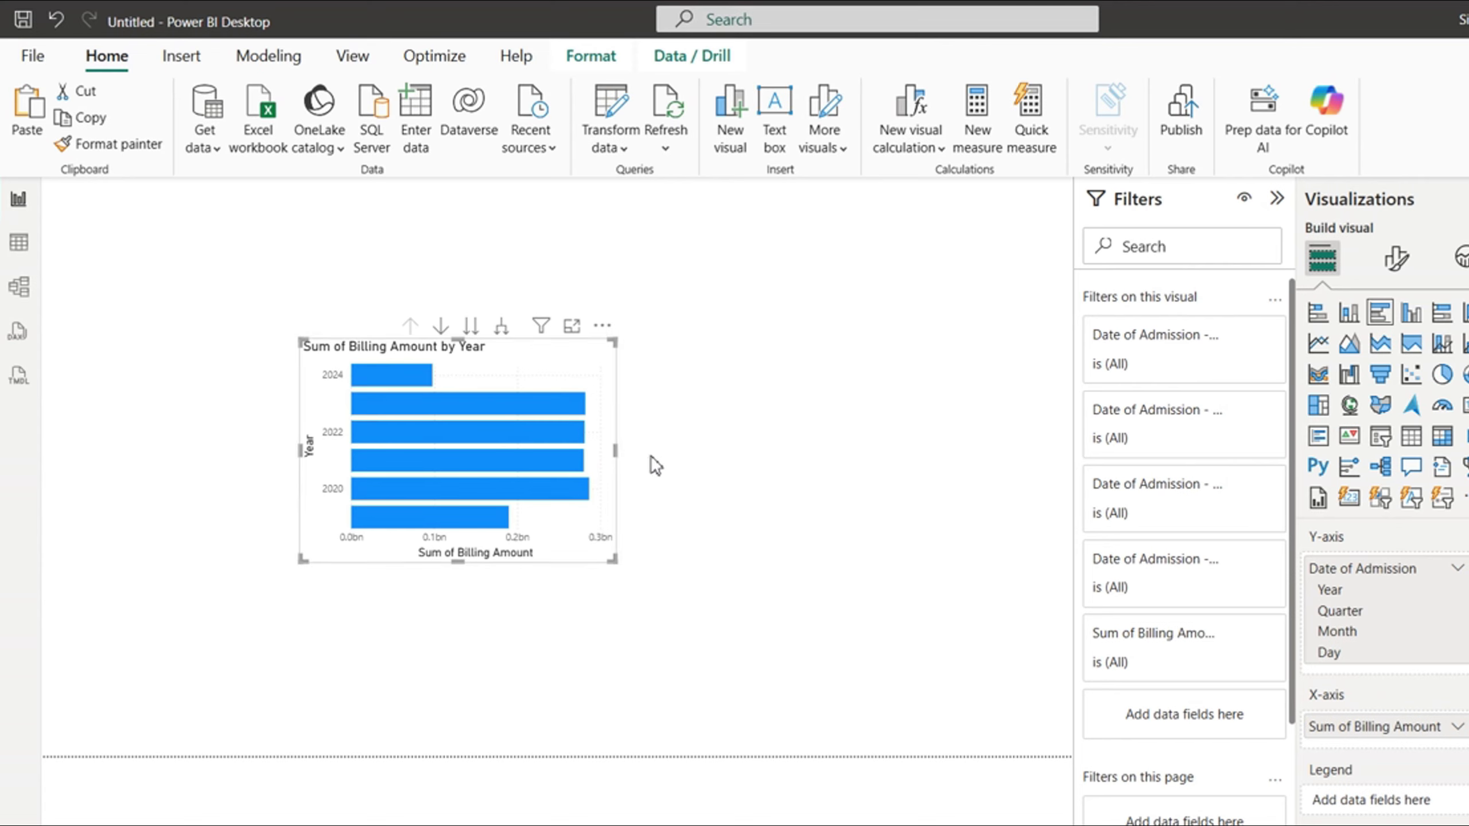
left_click_drag(651, 455, 666, 460)
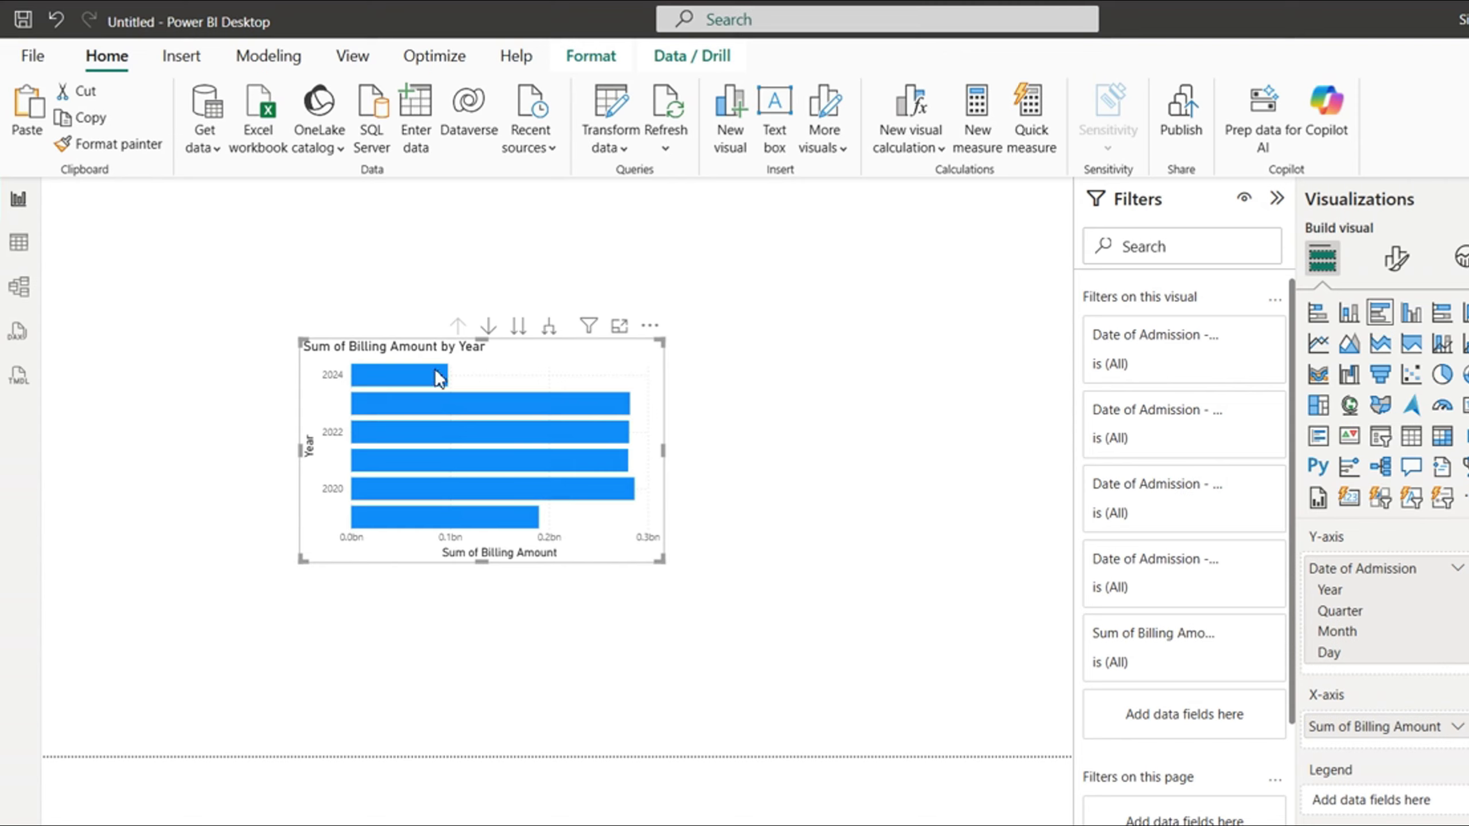
Examine the billing amounts for the individual admission years in the bar chart
mouse_move(394, 383)
mouse_move(572, 436)
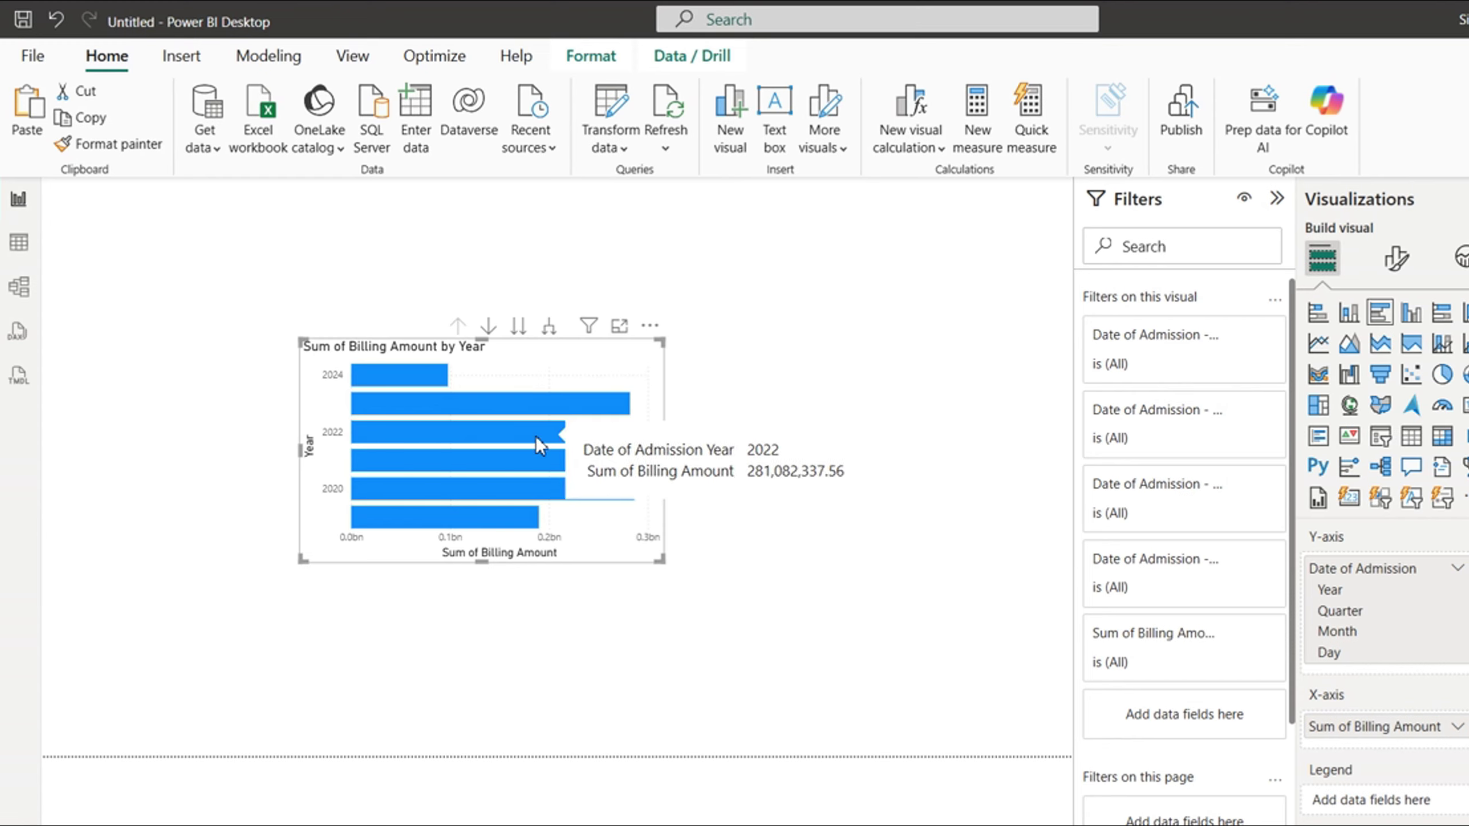
mouse_move(434, 400)
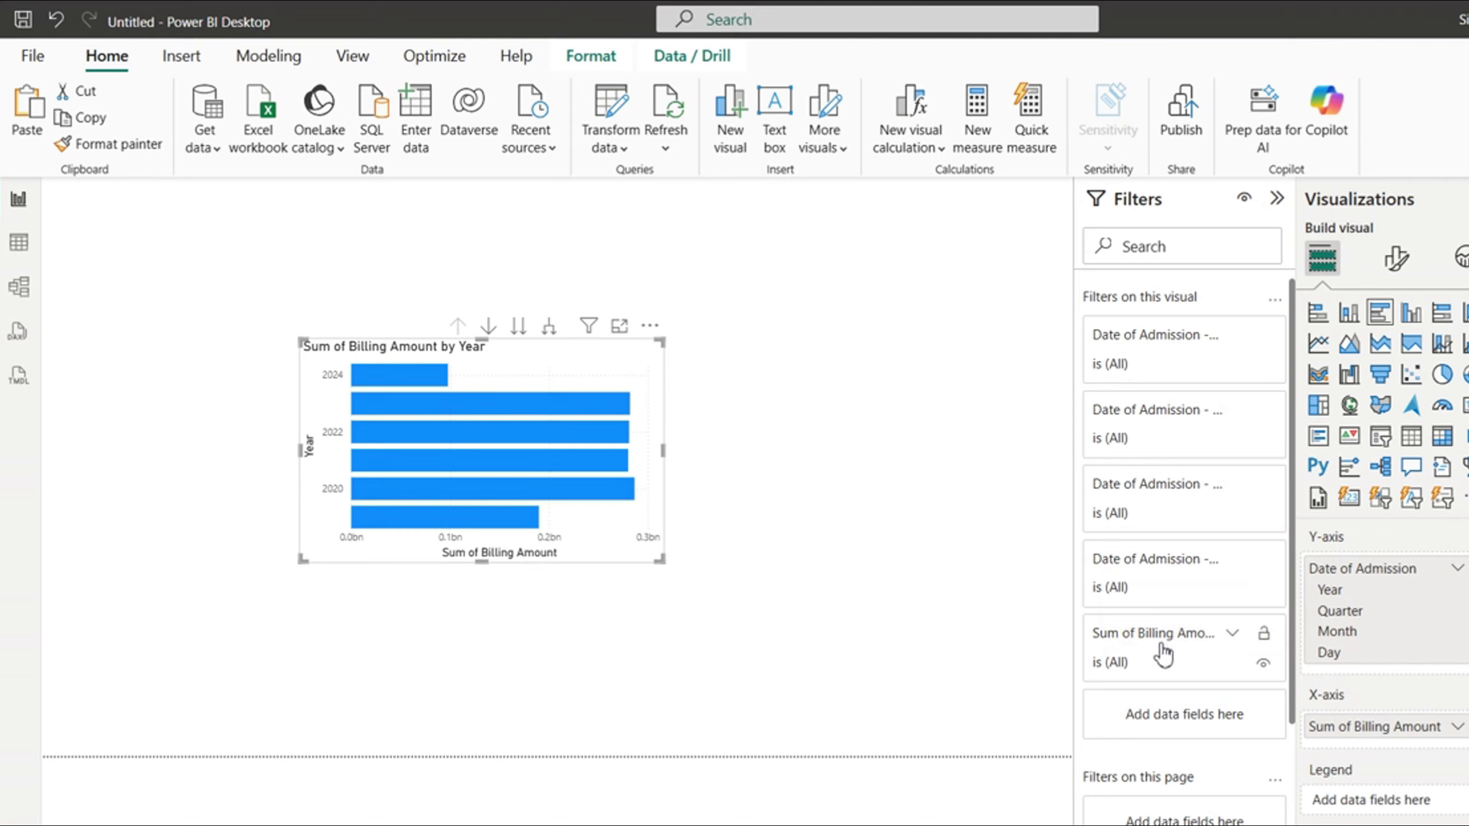
mouse_move(1250, 637)
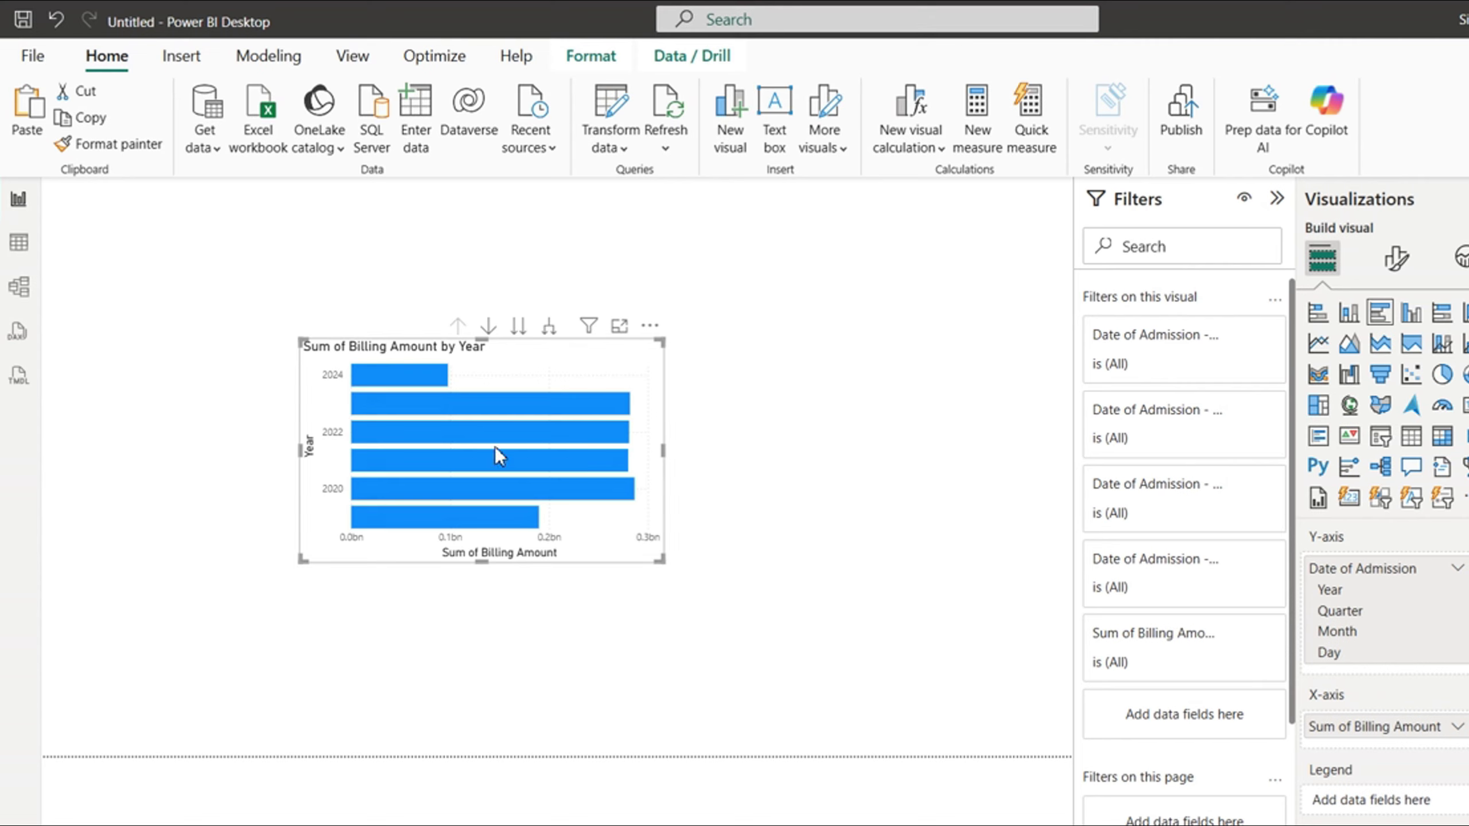
mouse_move(378, 375)
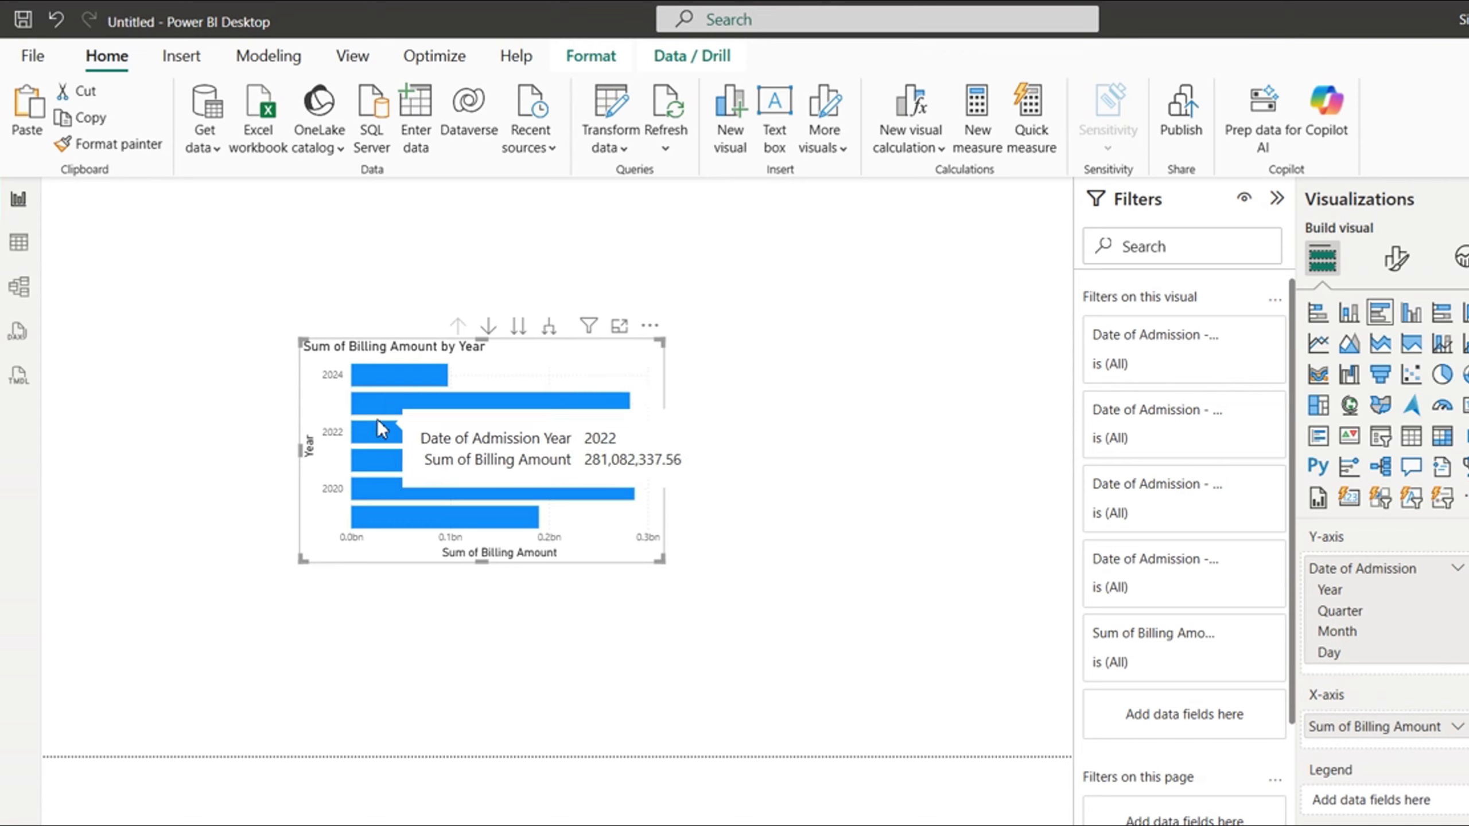
mouse_move(392, 412)
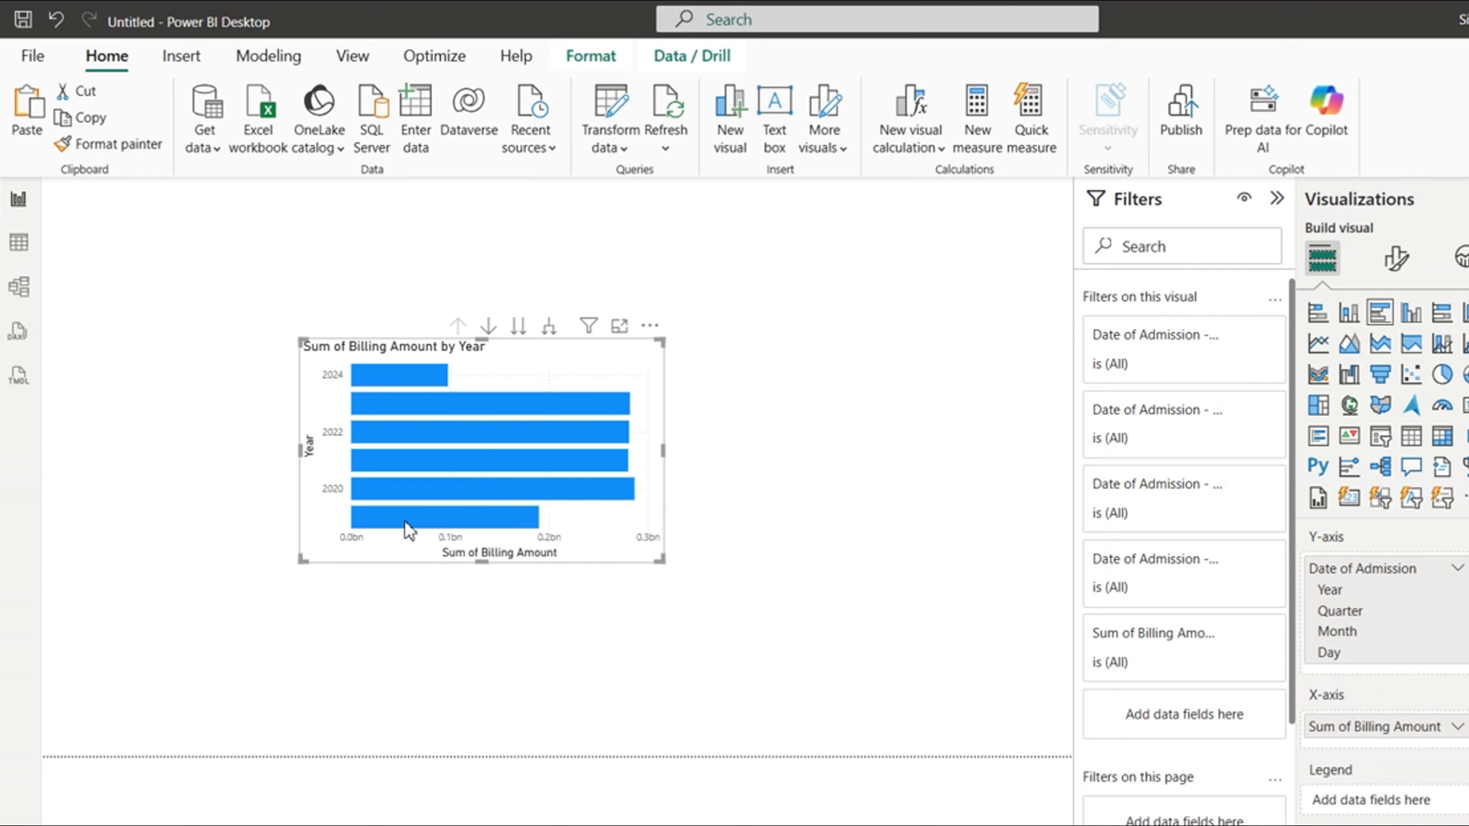
mouse_move(409, 529)
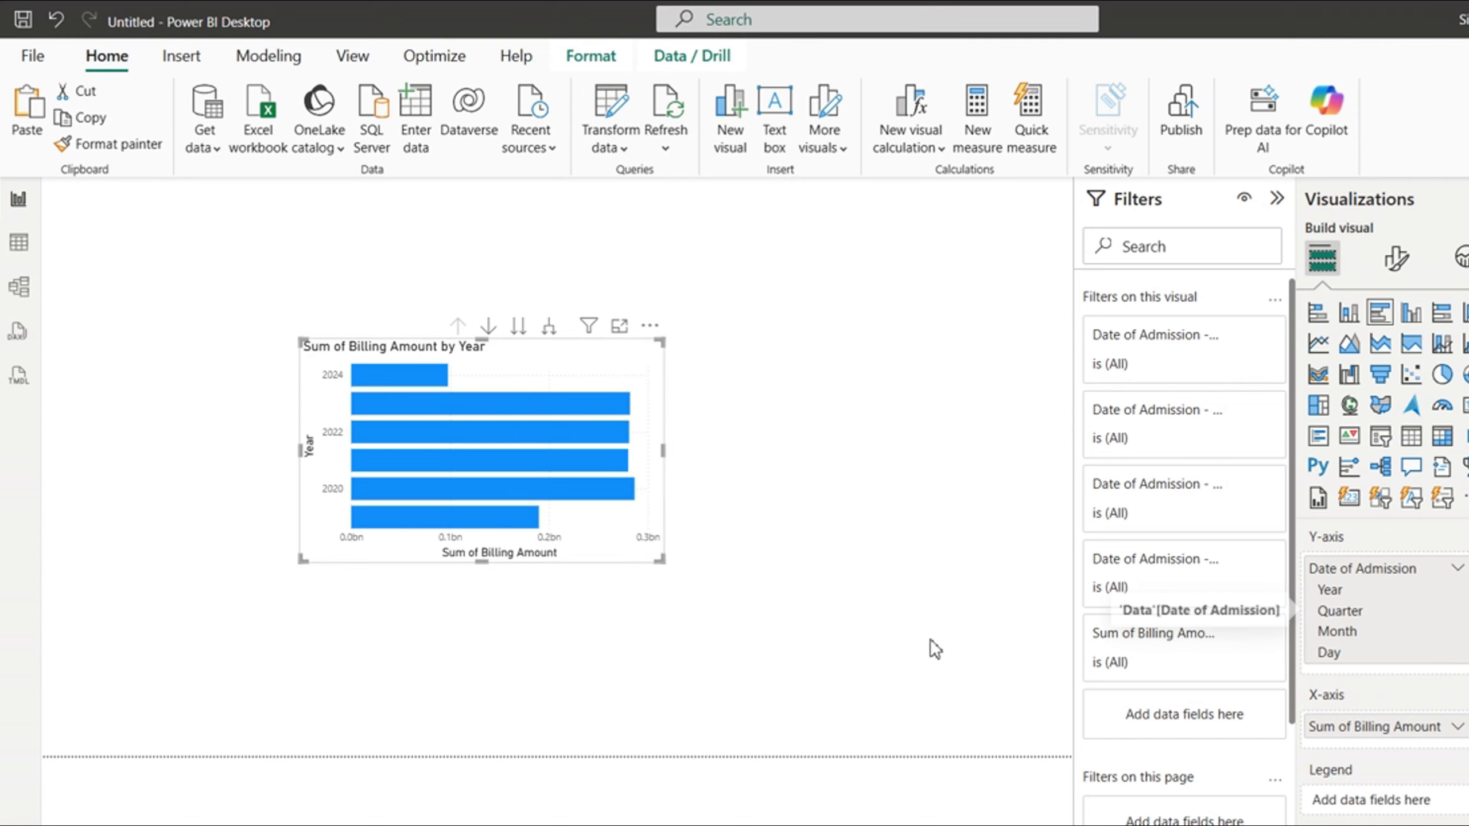
Turn on drill mode, drill into 2024 and Qtr 2 down to the months, and drill back up to years
left_click(489, 327)
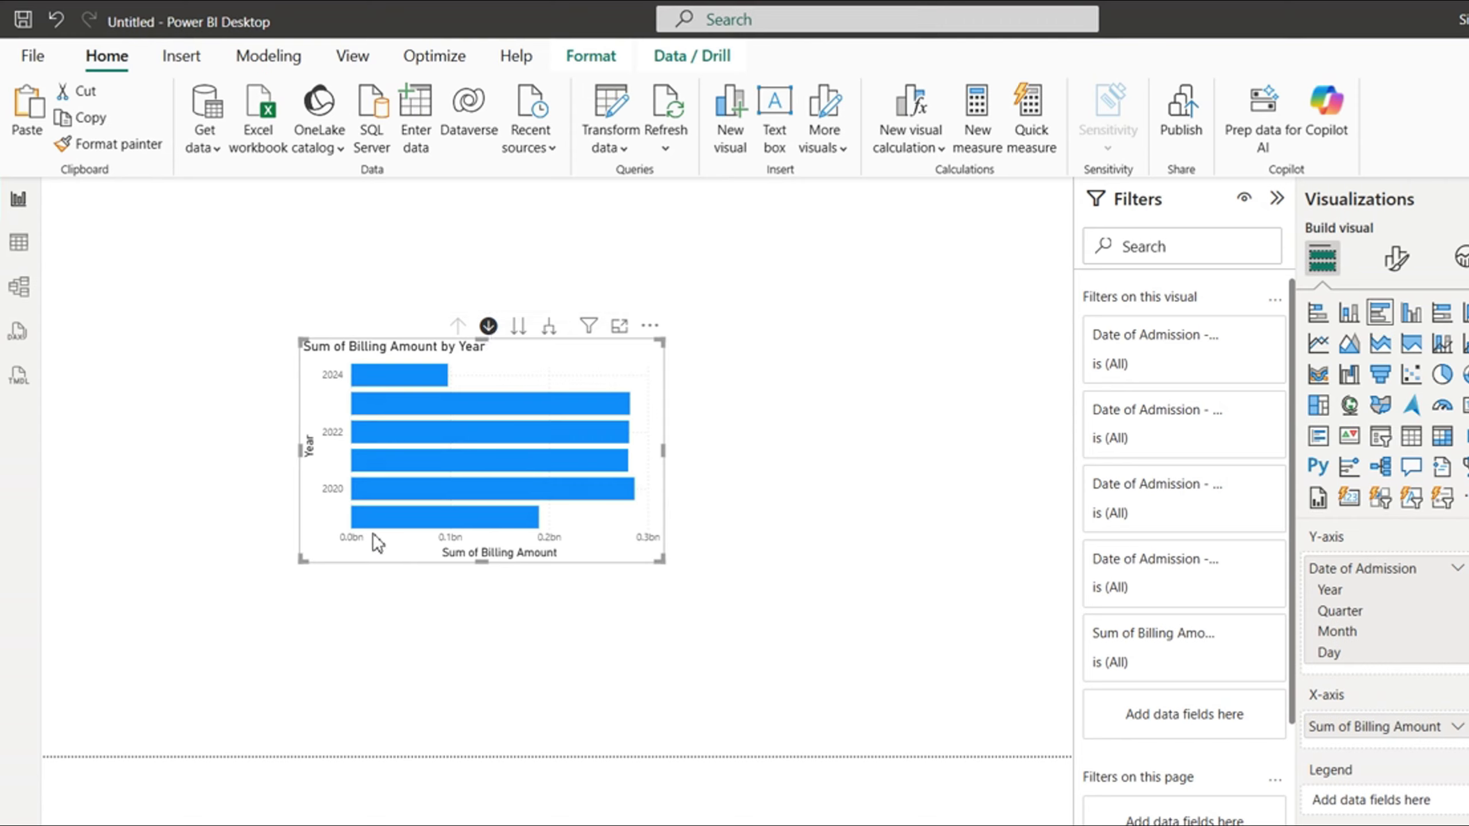
left_click(394, 374)
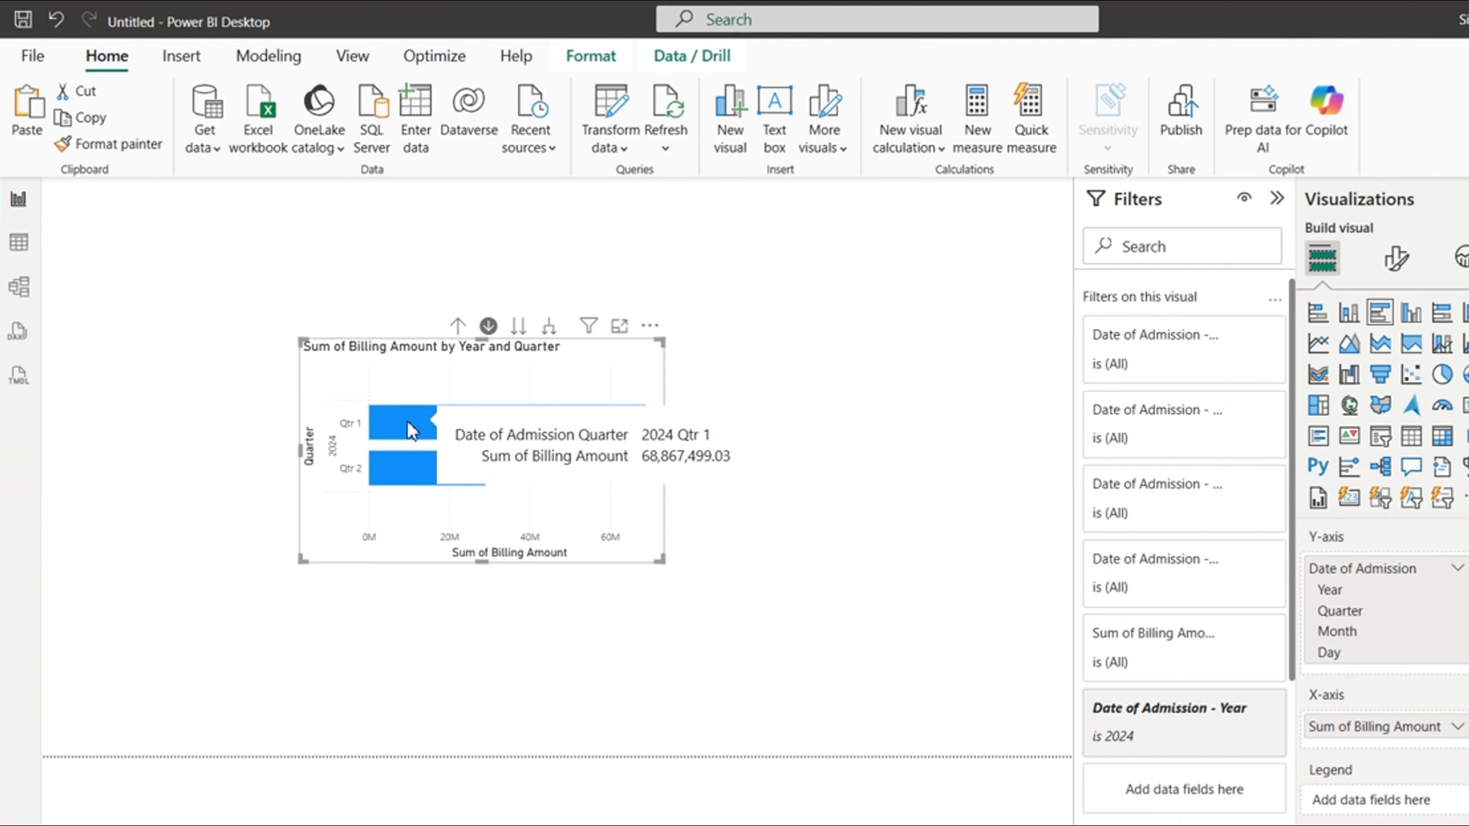
mouse_move(395, 468)
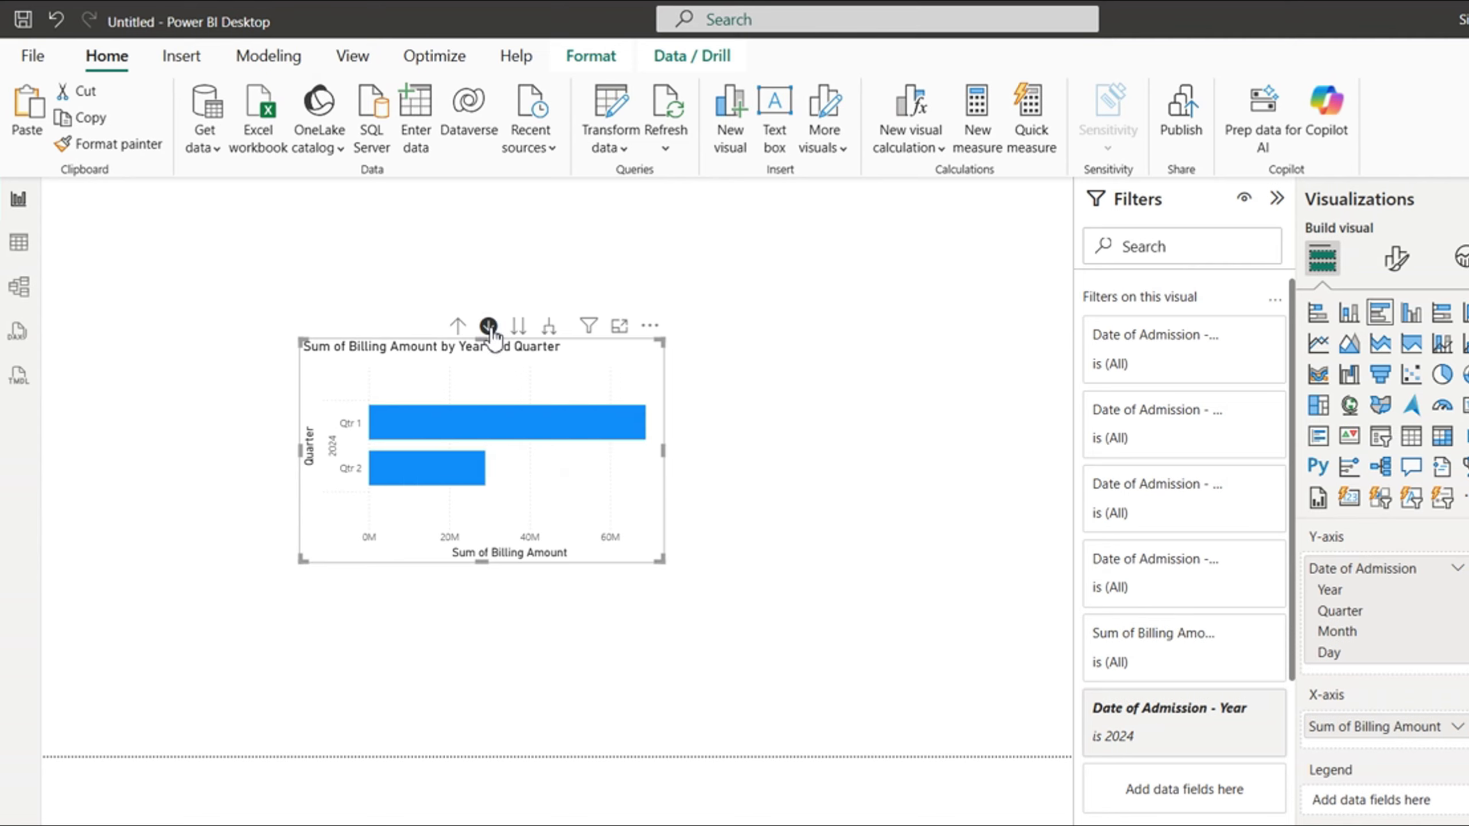
left_click(425, 477)
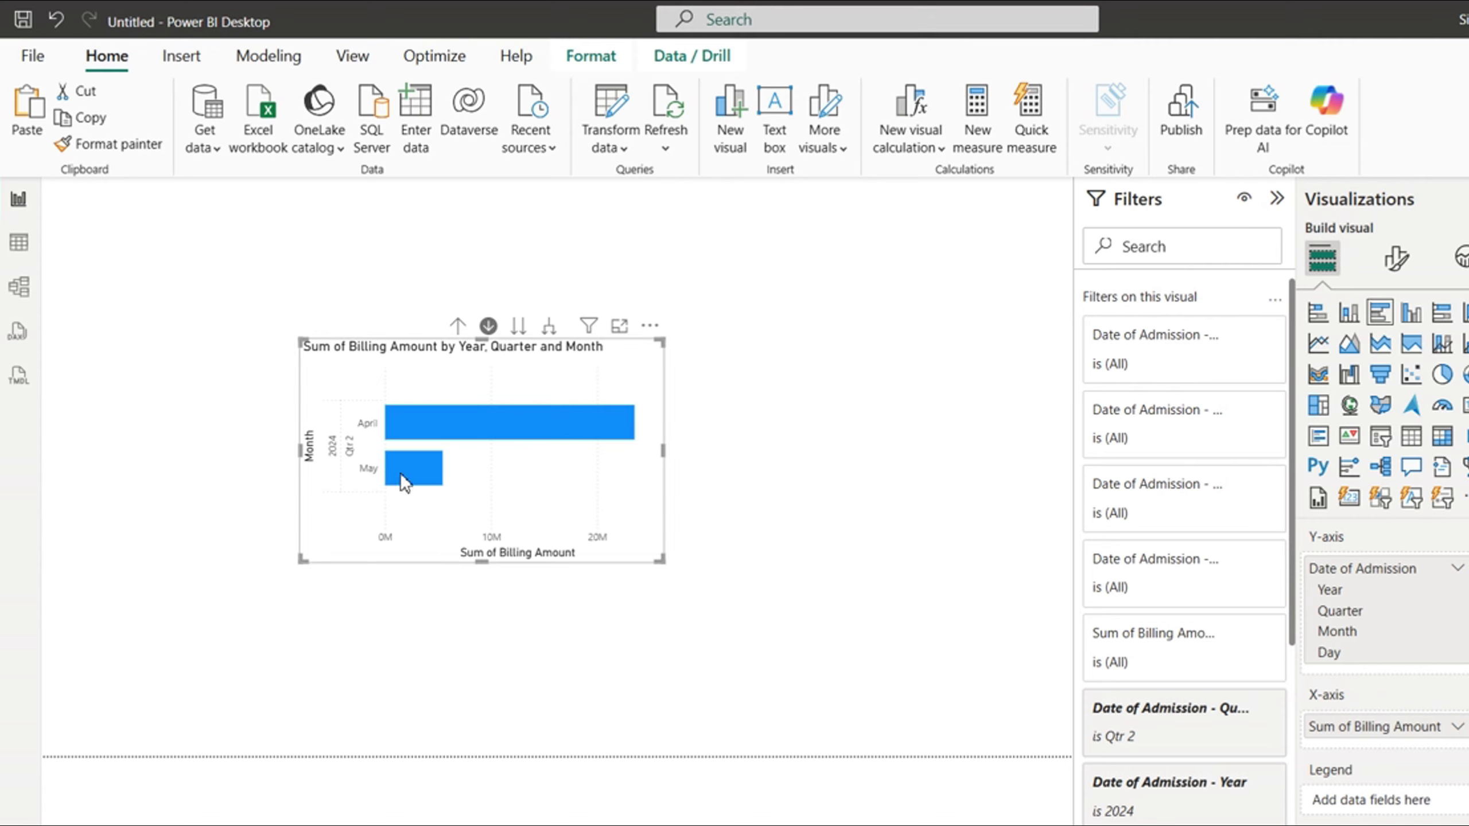
mouse_move(406, 466)
left_click(458, 326)
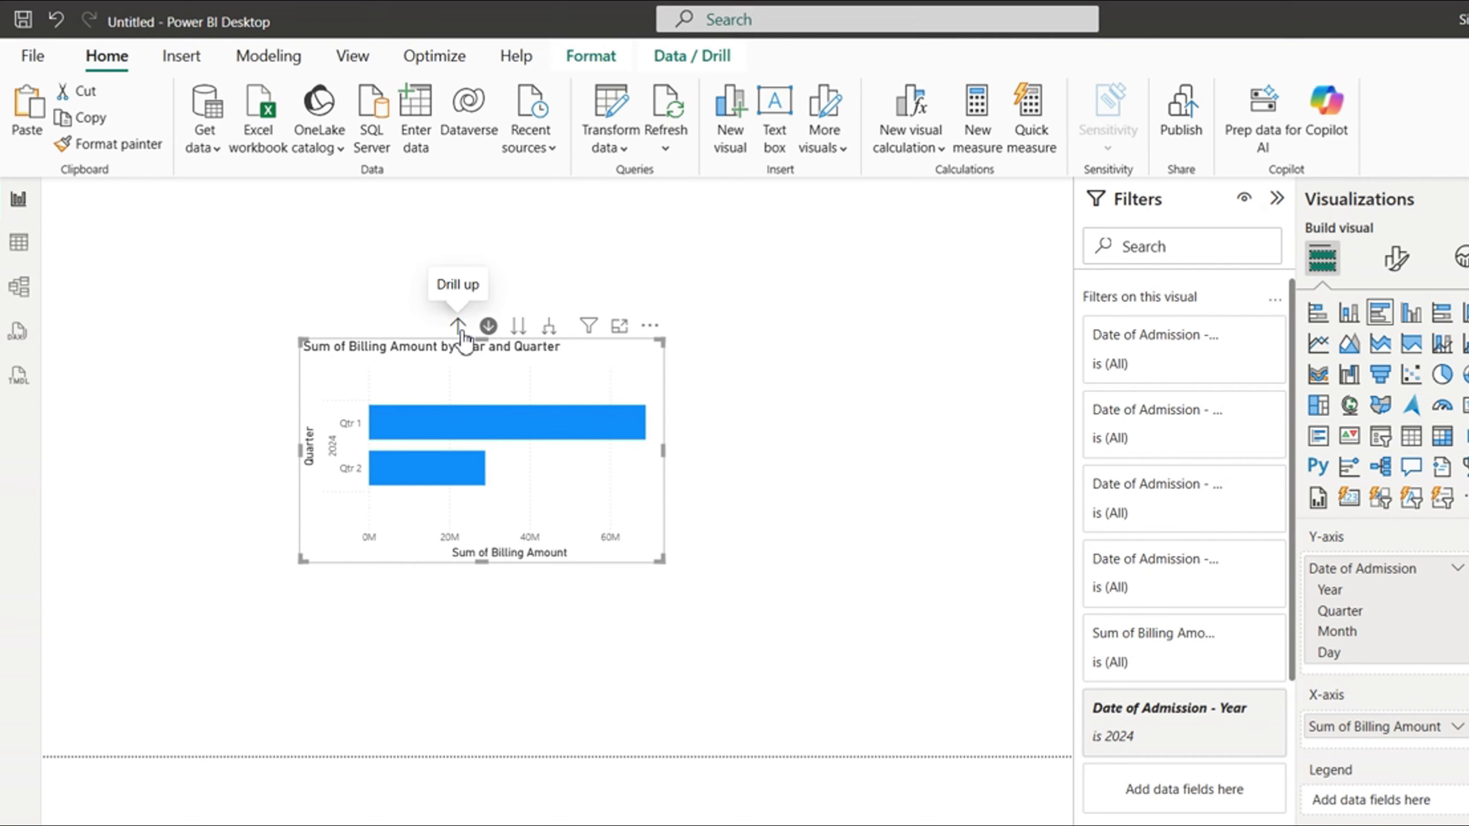
left_click(458, 326)
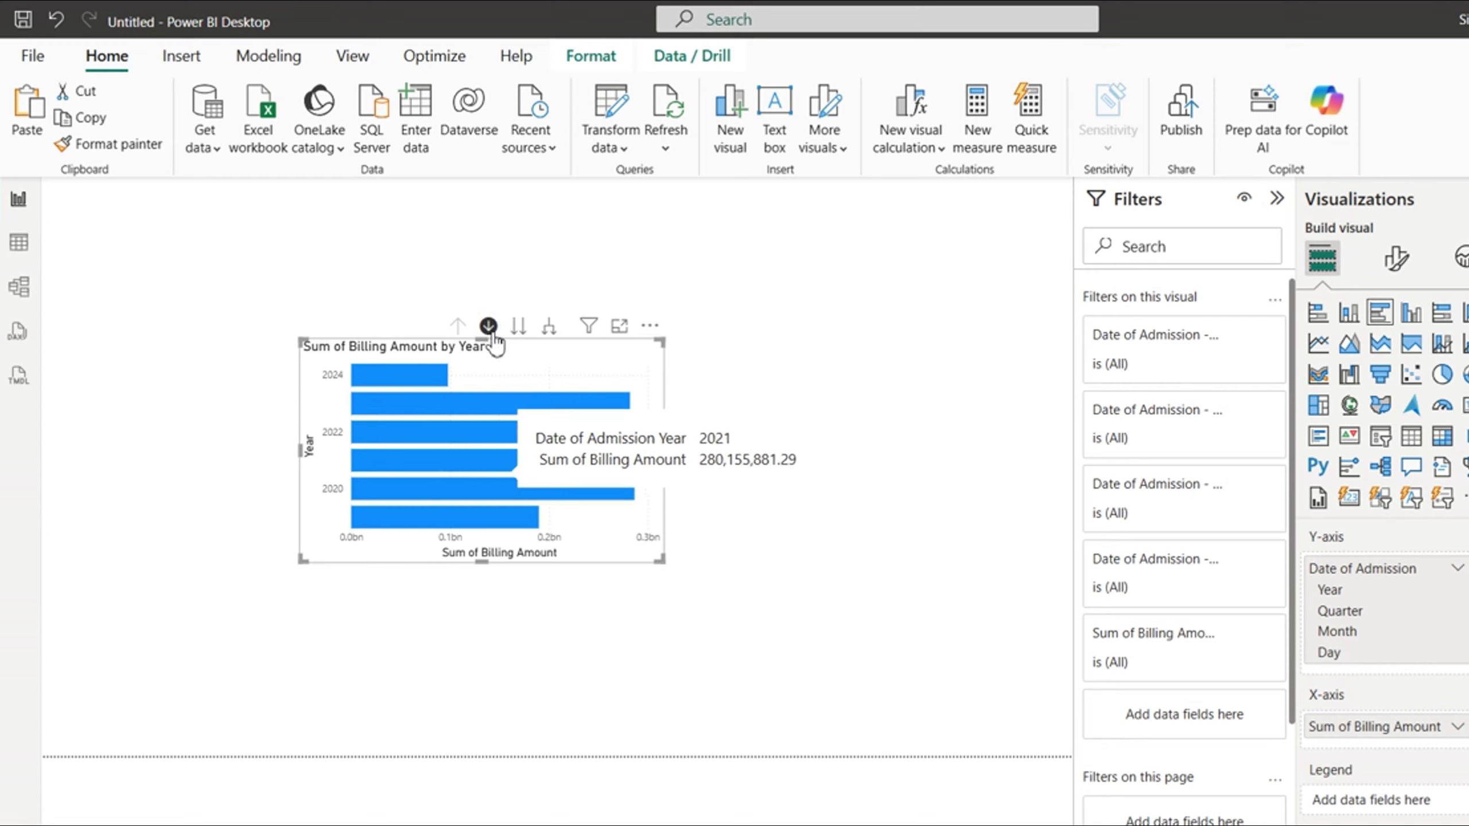
Drill into 2020 and Qtr 3 to examine the monthly billing amounts, and drill back up to the year level
left_click(473, 480)
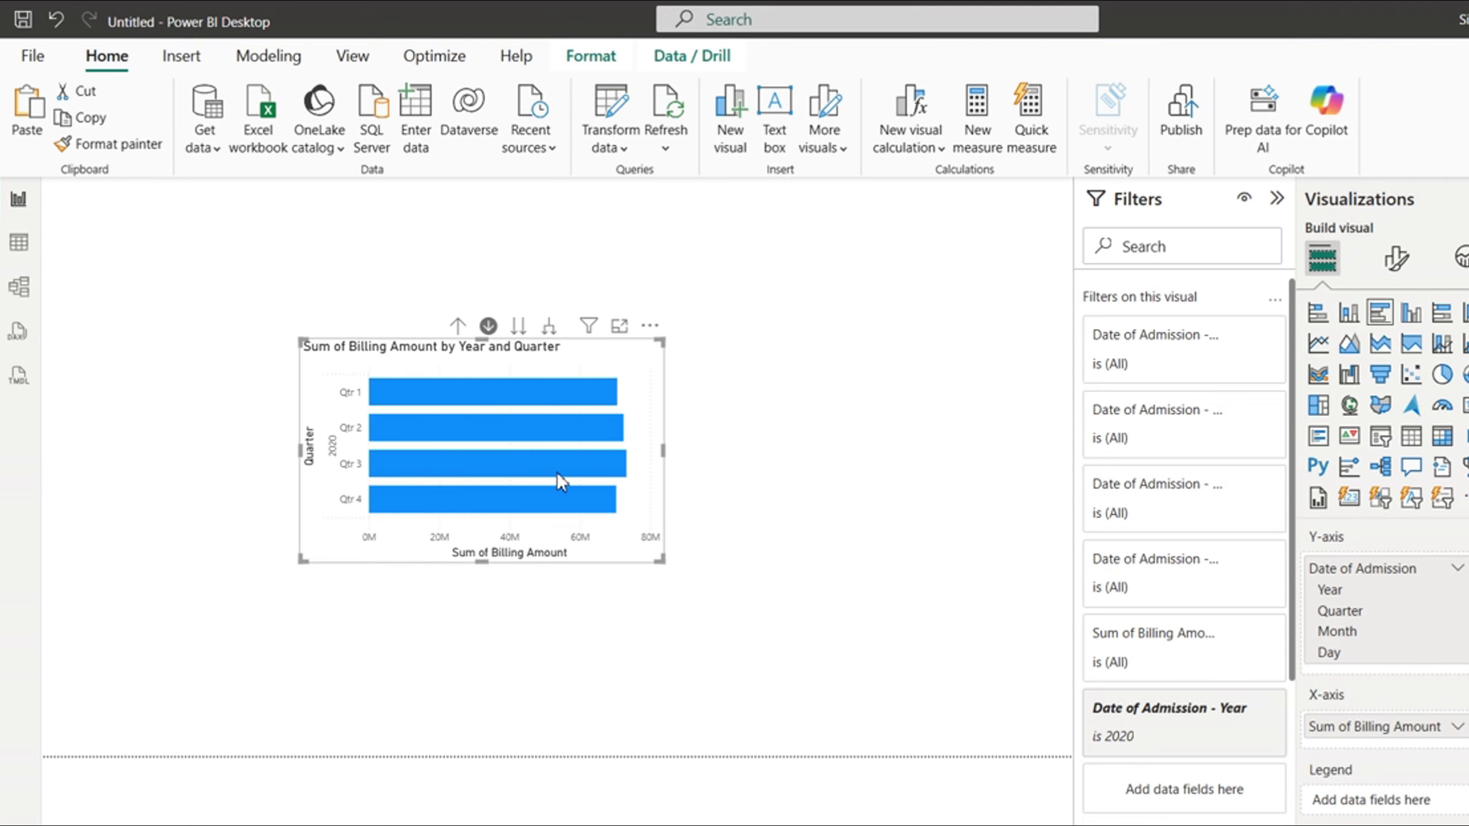
left_click(570, 460)
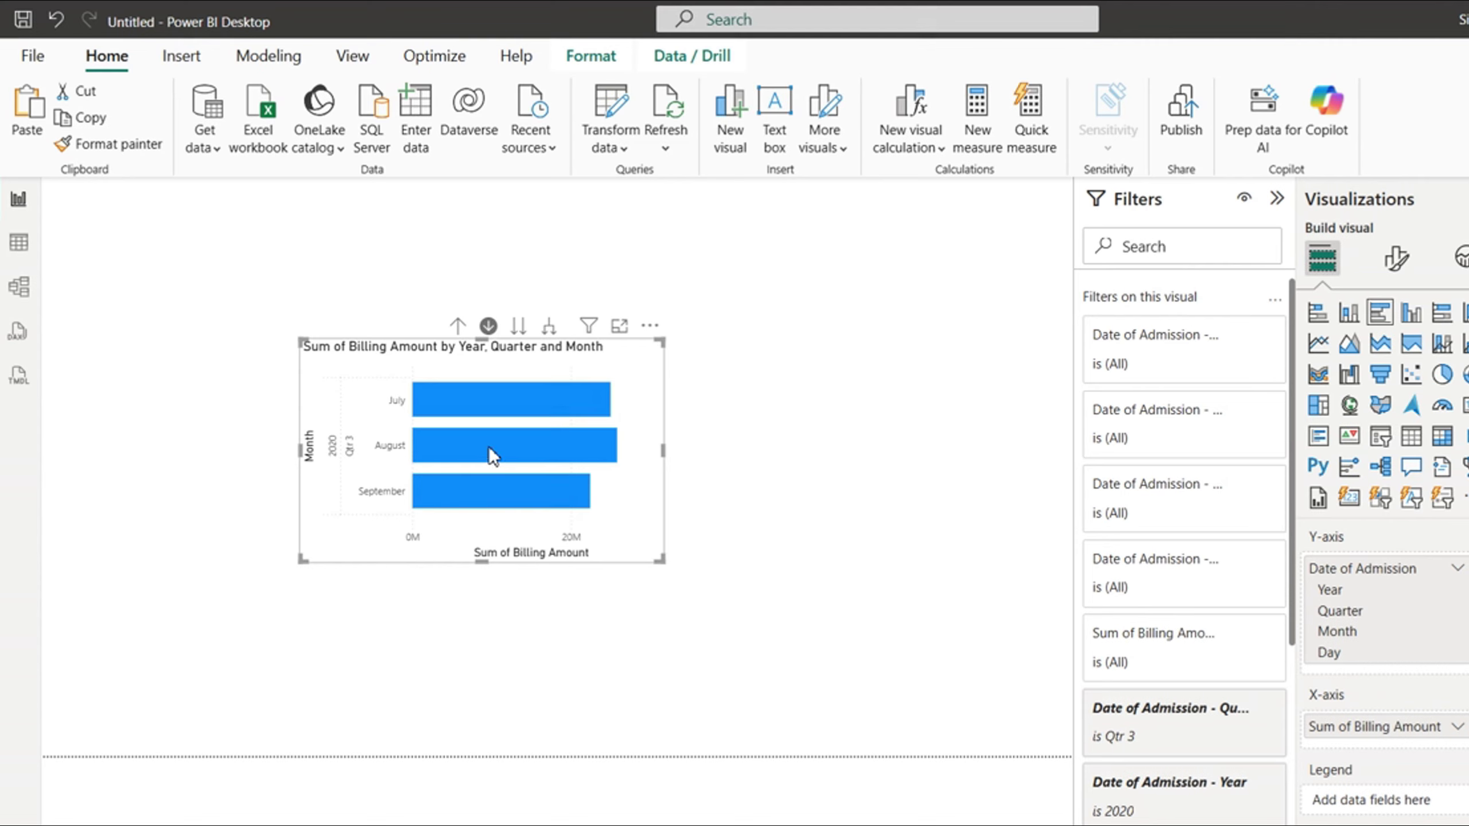
mouse_move(540, 443)
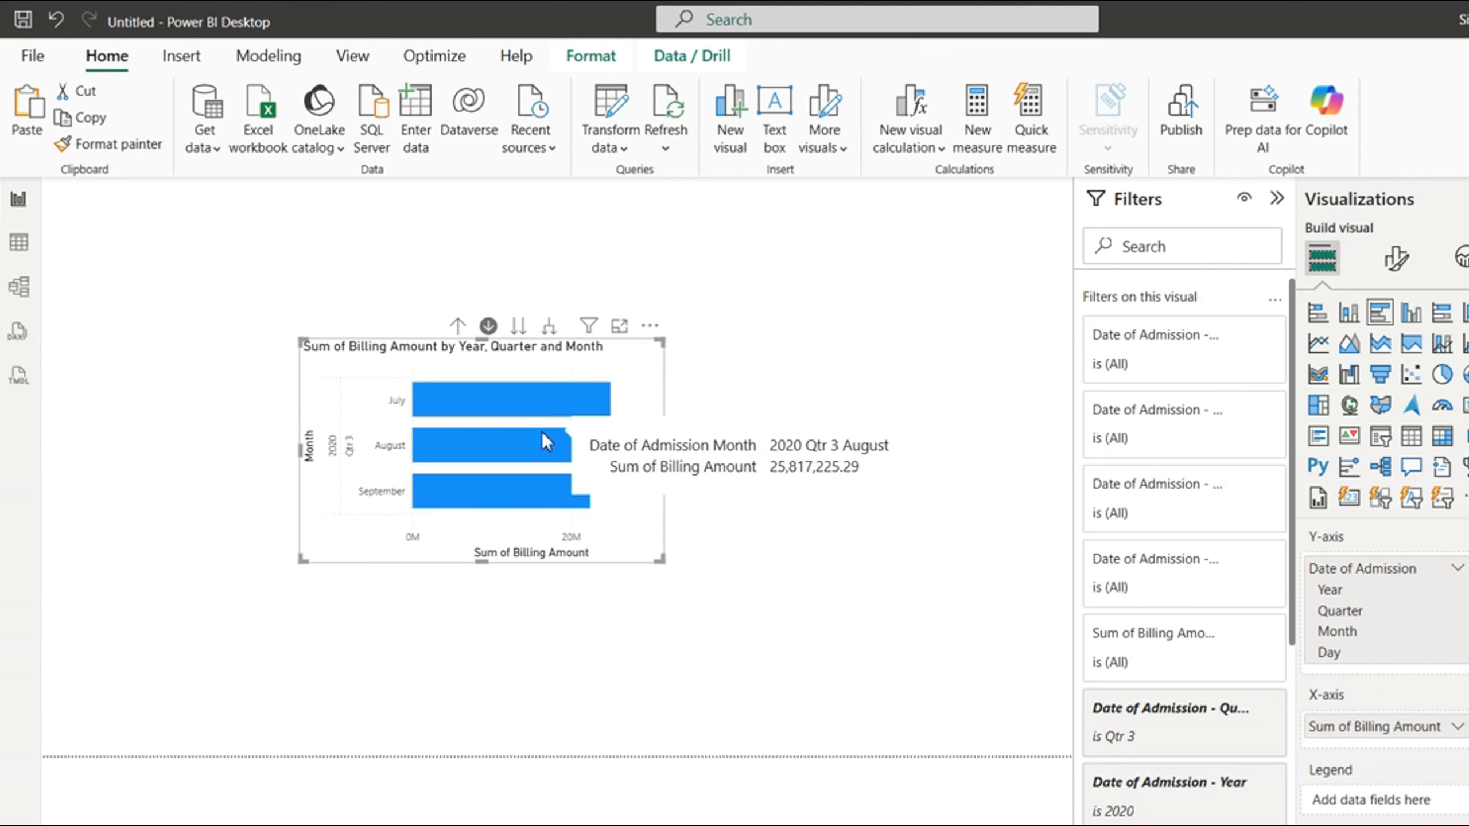
left_click(457, 328)
left_click(455, 327)
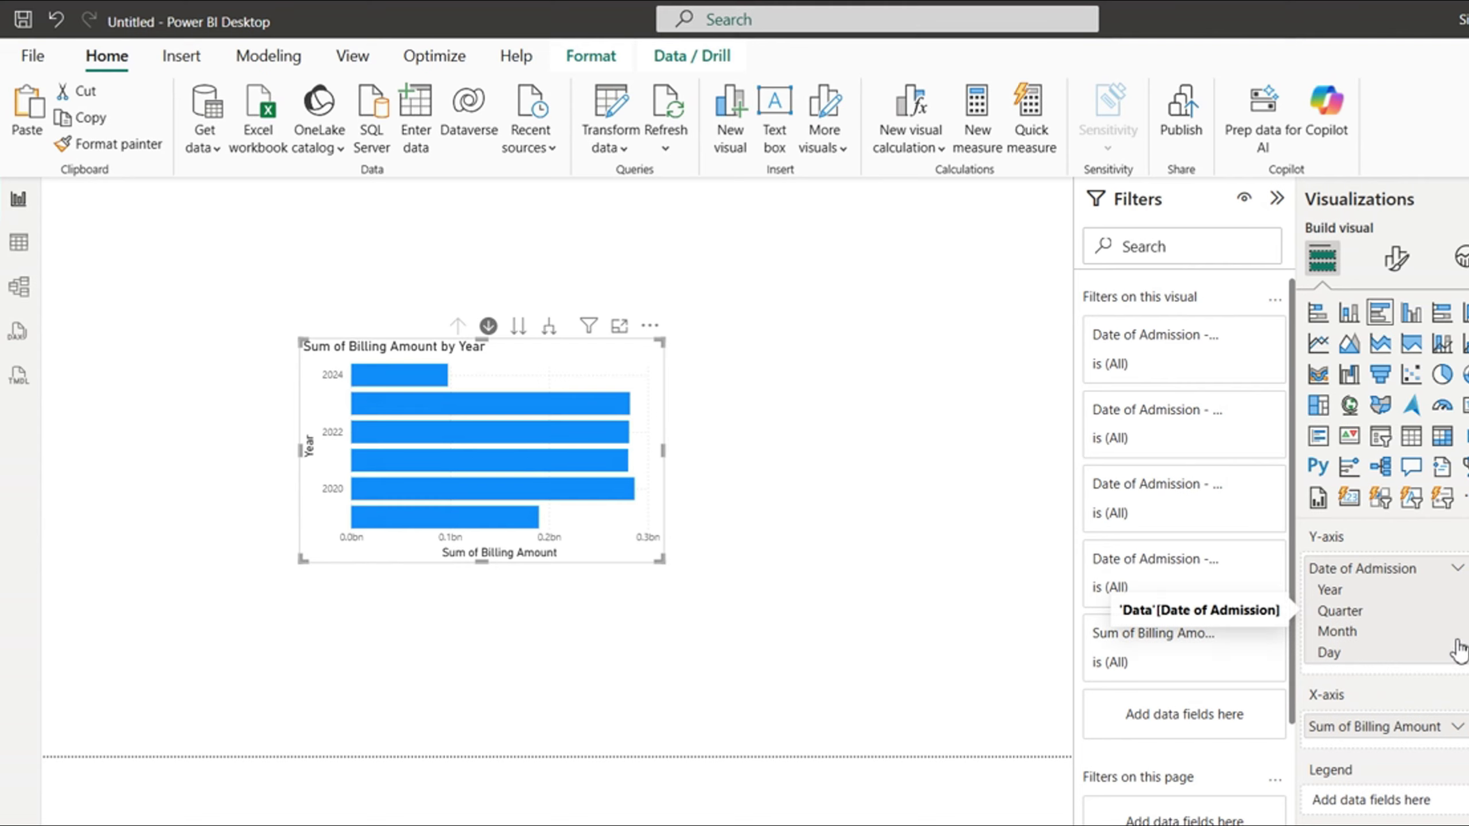
Add Hospital to the Y-axis below the Date of Admission hierarchy and remove the Day level
left_click_drag(1466, 683, 1389, 675)
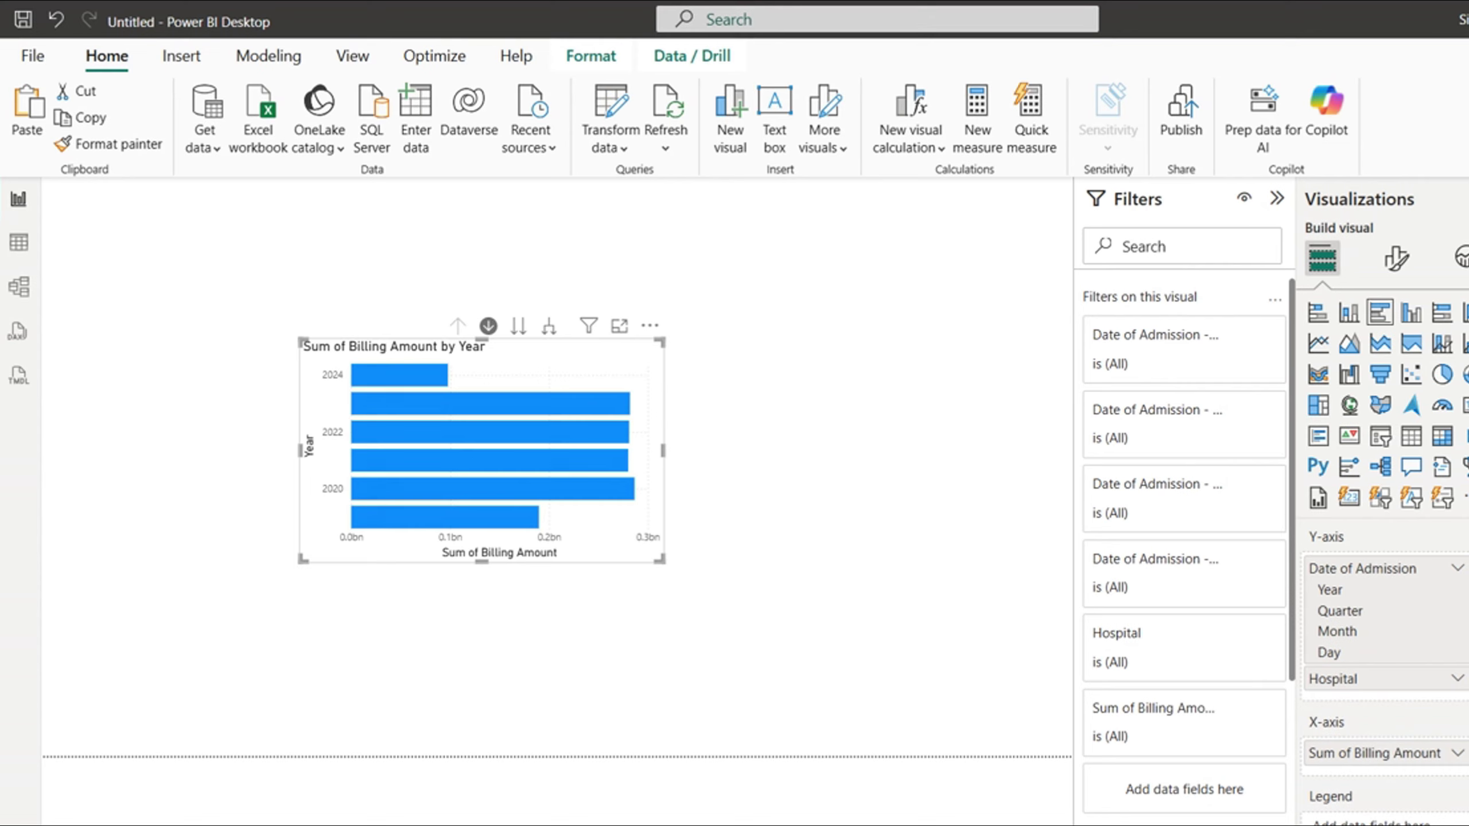
left_click(1467, 652)
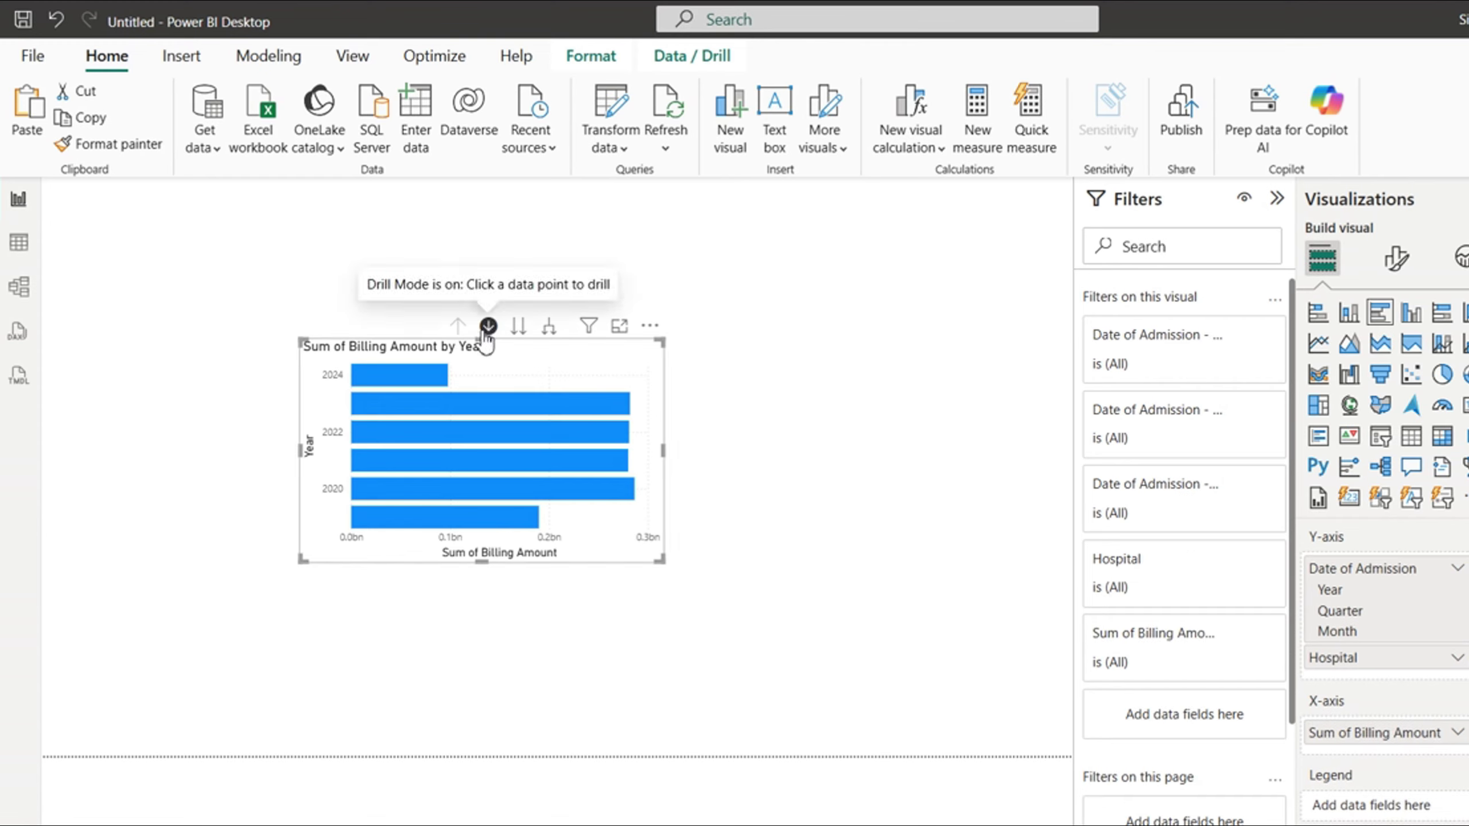
Drill through 2024, Qtr 2 and May down to the hospitals, and widen the chart to make room for their names
mouse_move(408, 388)
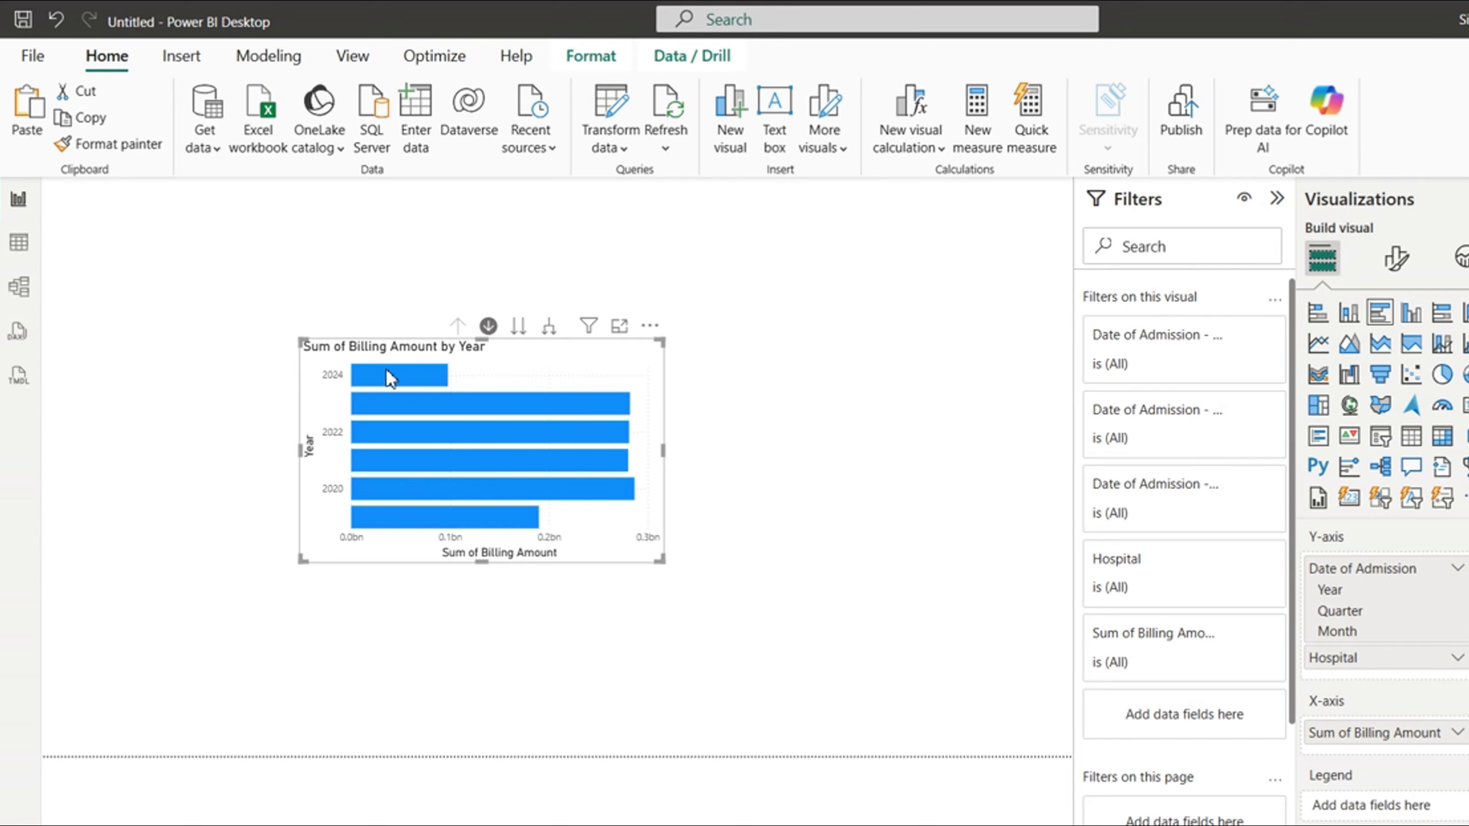
left_click(393, 376)
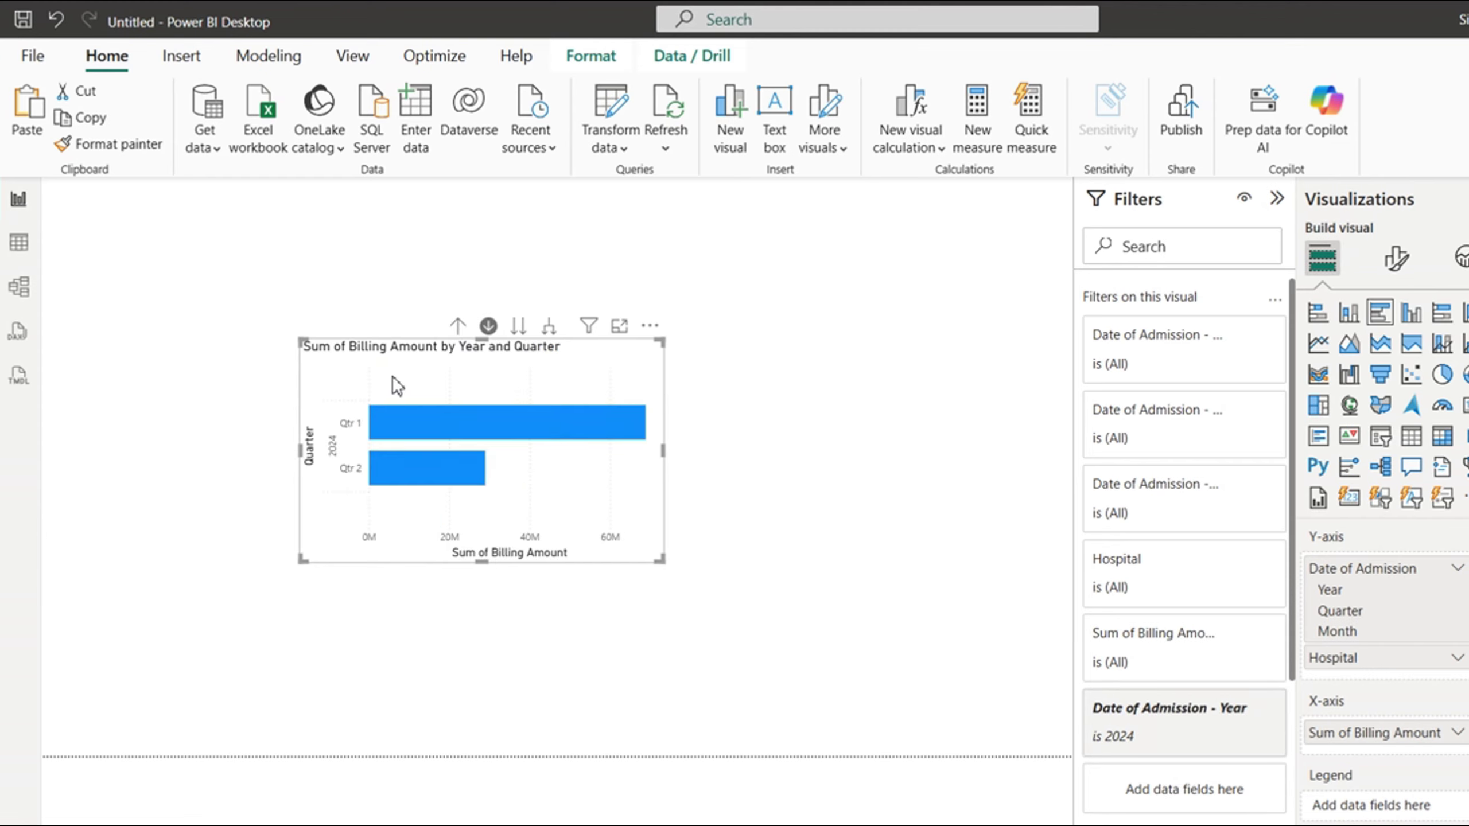
left_click(420, 472)
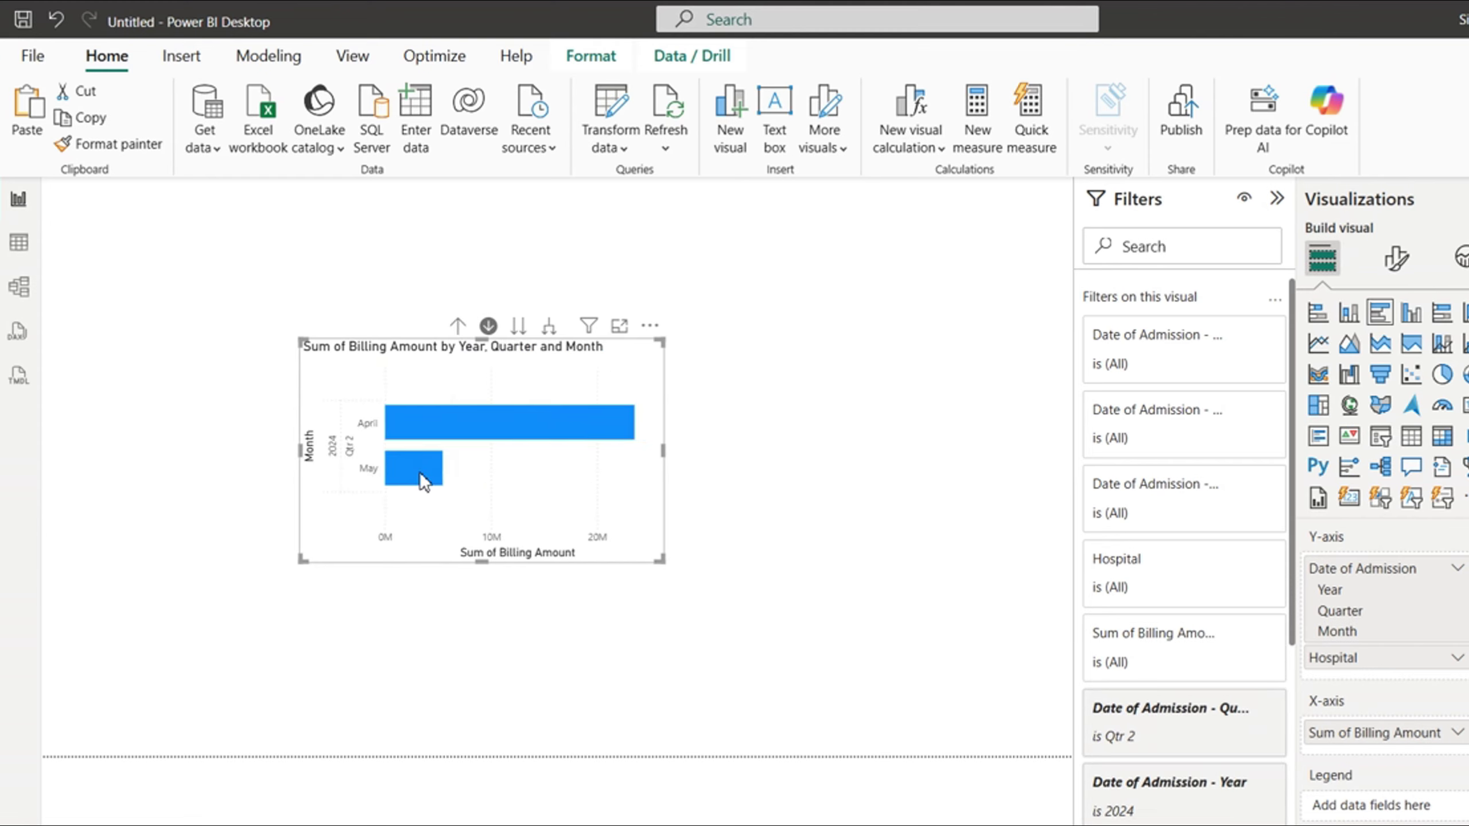
left_click(403, 472)
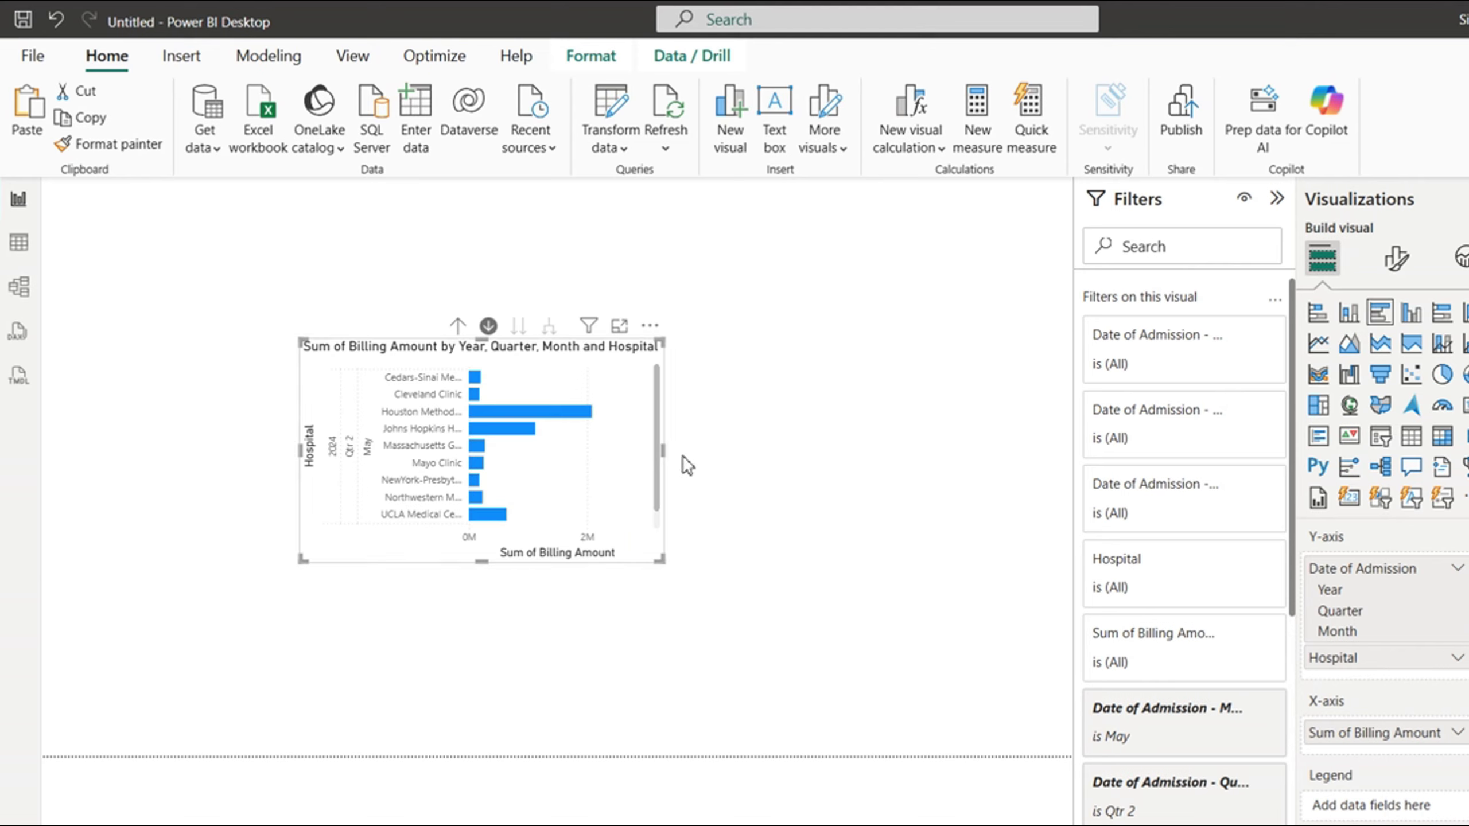
left_click_drag(663, 449, 844, 480)
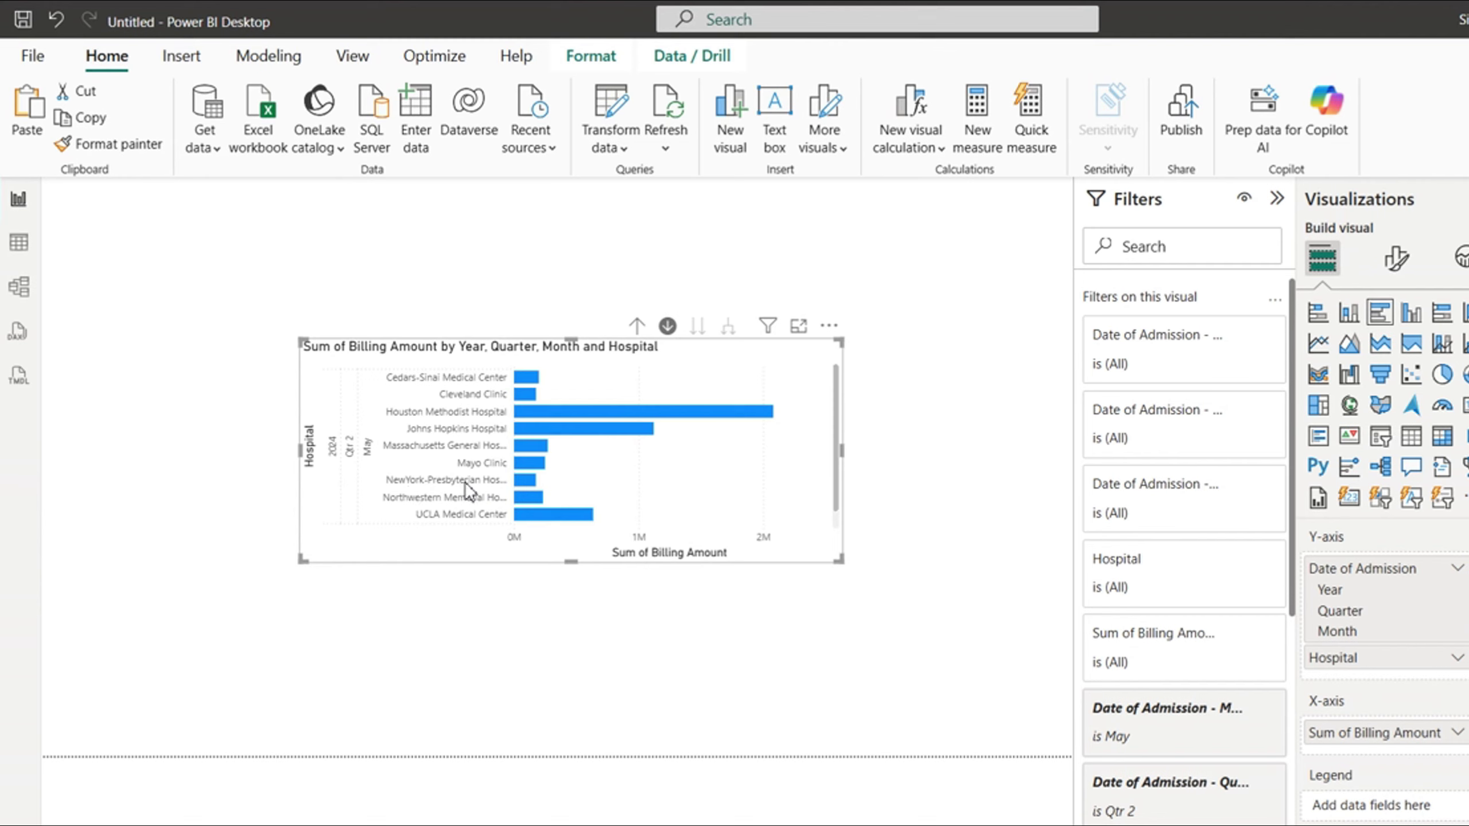
mouse_move(528, 488)
Drill up to the month level and add Gender to the Y-axis below Hospital
left_click(637, 327)
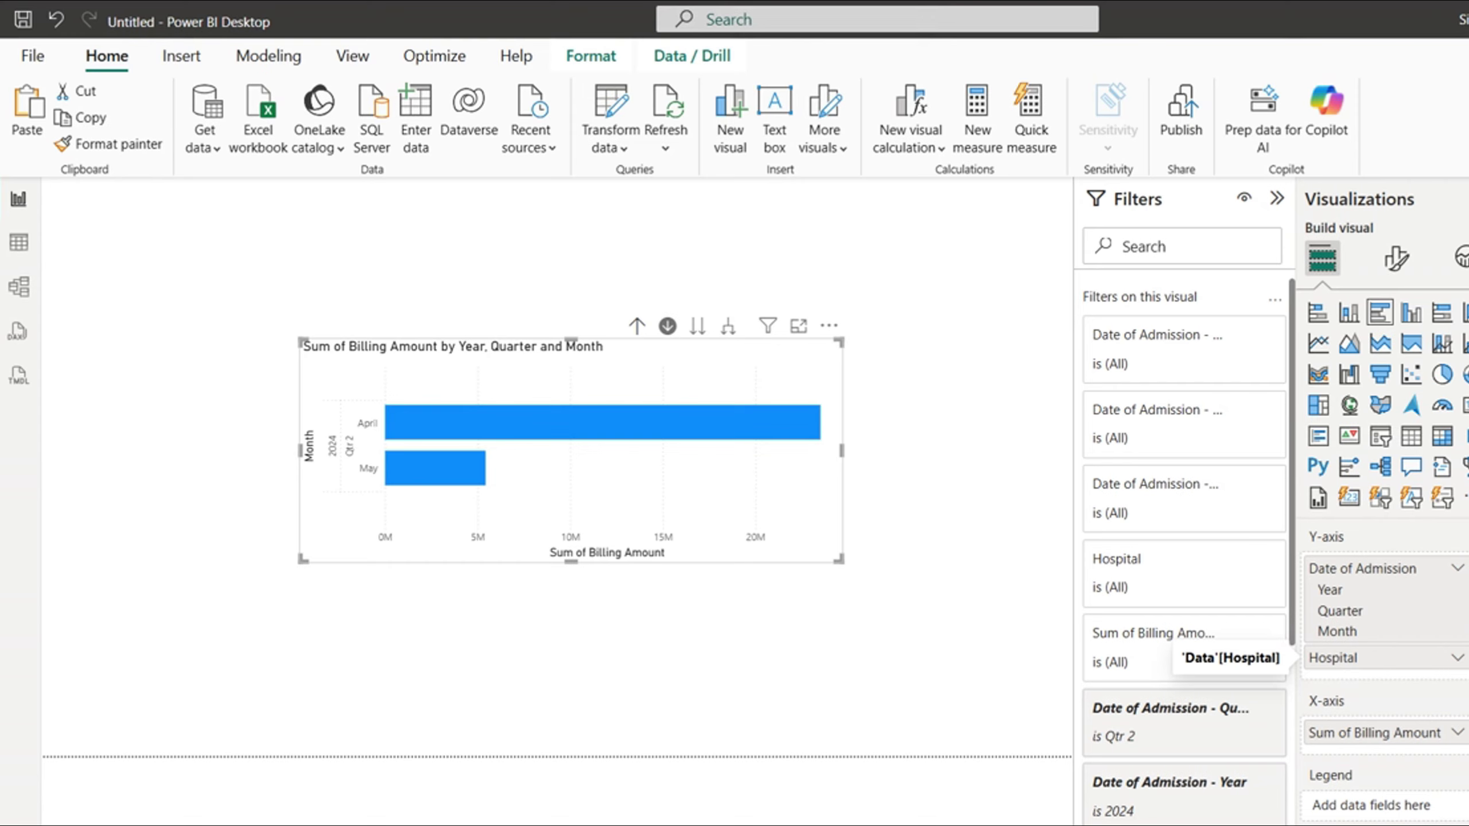
left_click_drag(1466, 660, 1368, 682)
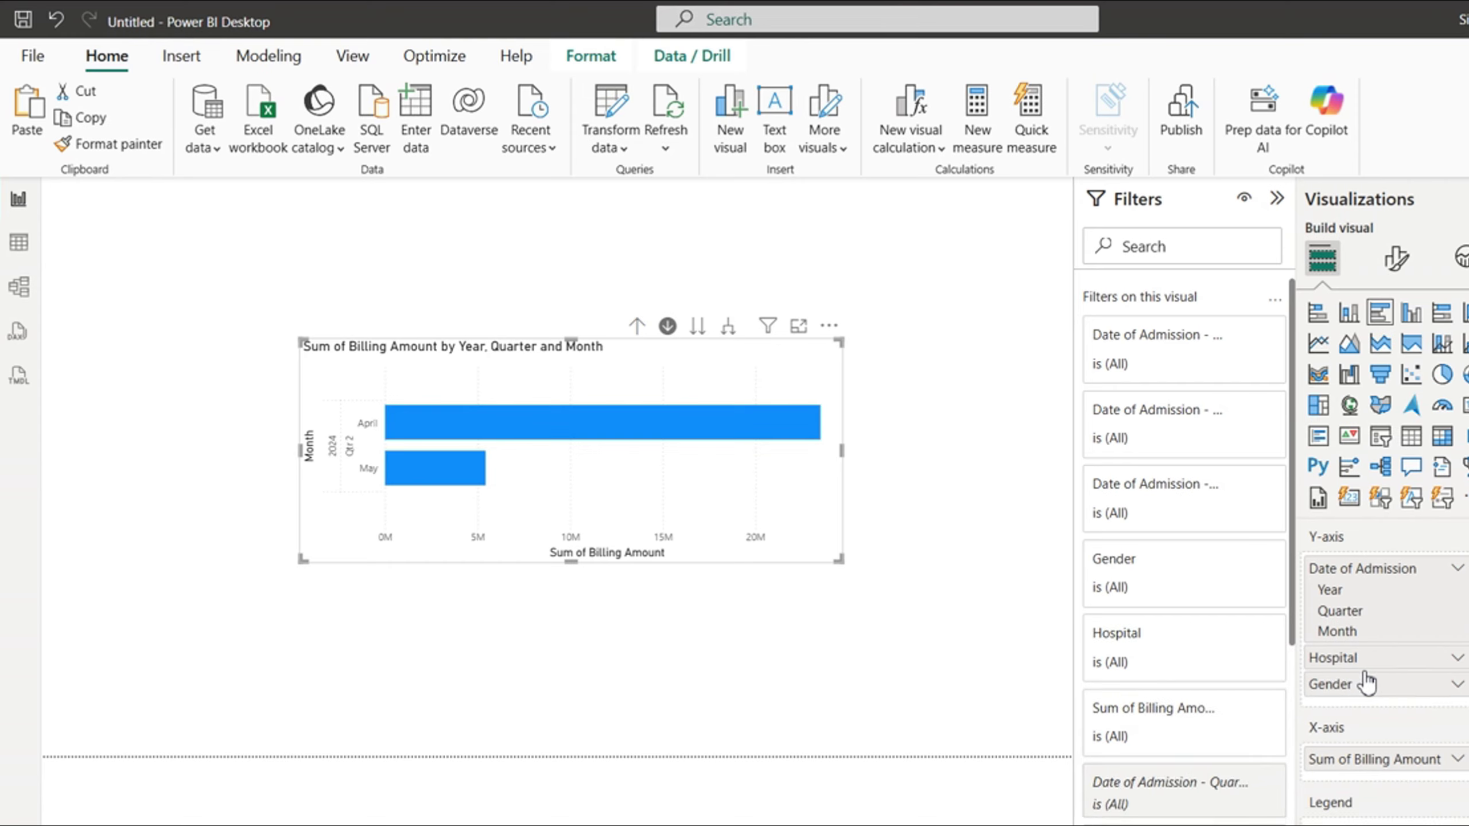
Drill into May and NewYork-Presbyterian Hospital to examine billing by gender, and drill back up to the months
left_click(420, 468)
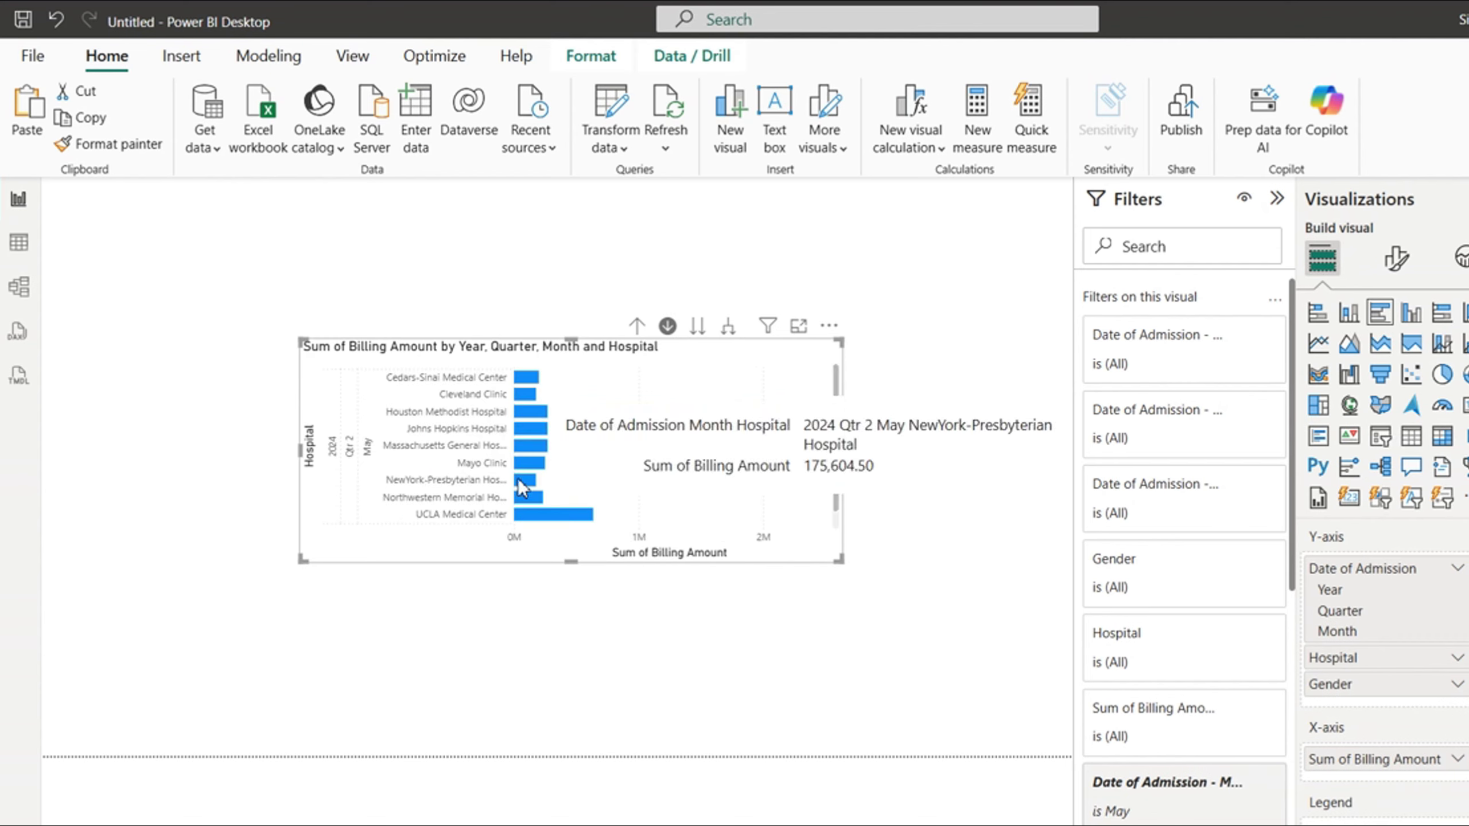
left_click(522, 488)
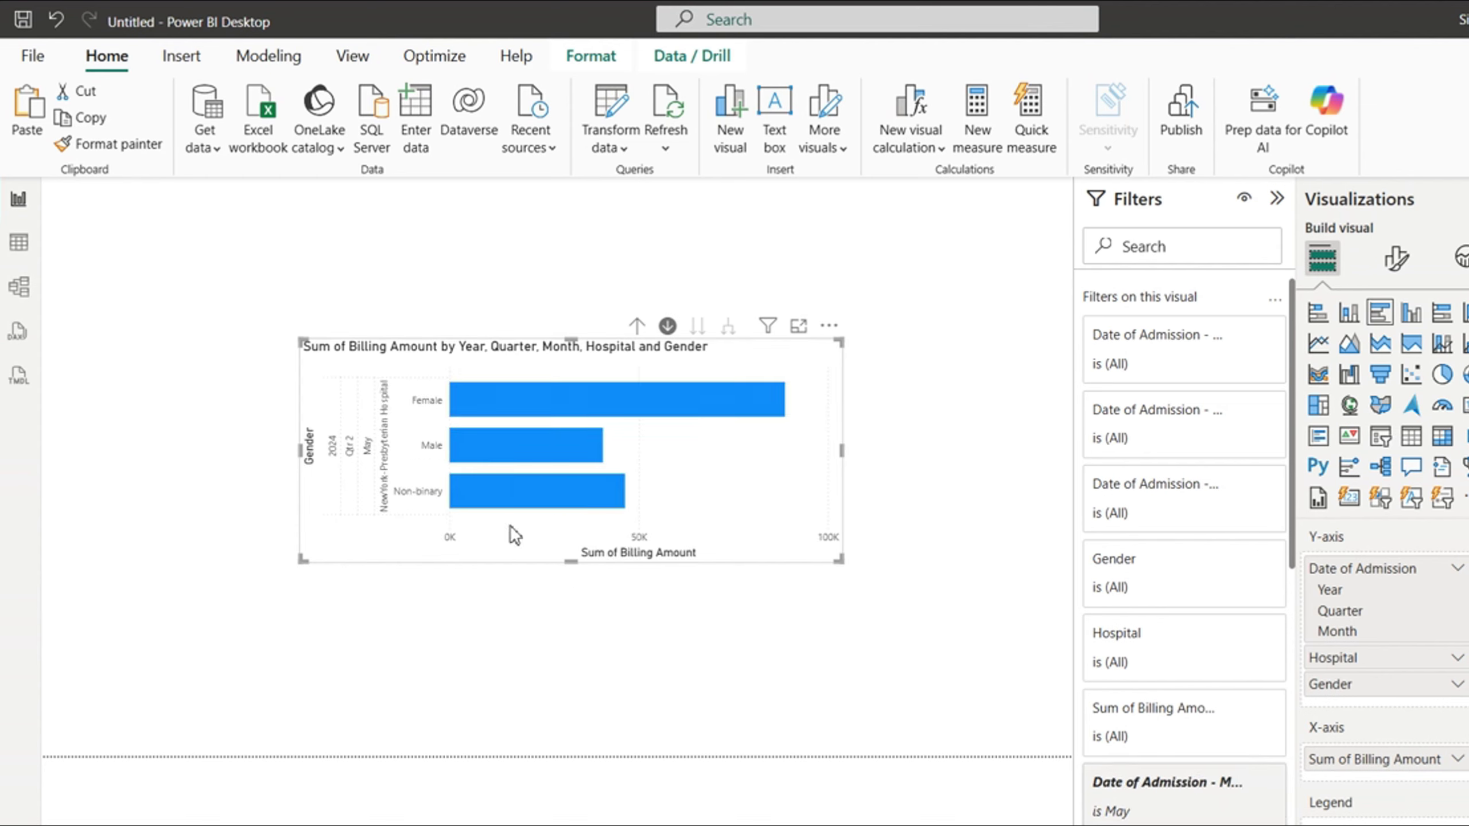
mouse_move(475, 450)
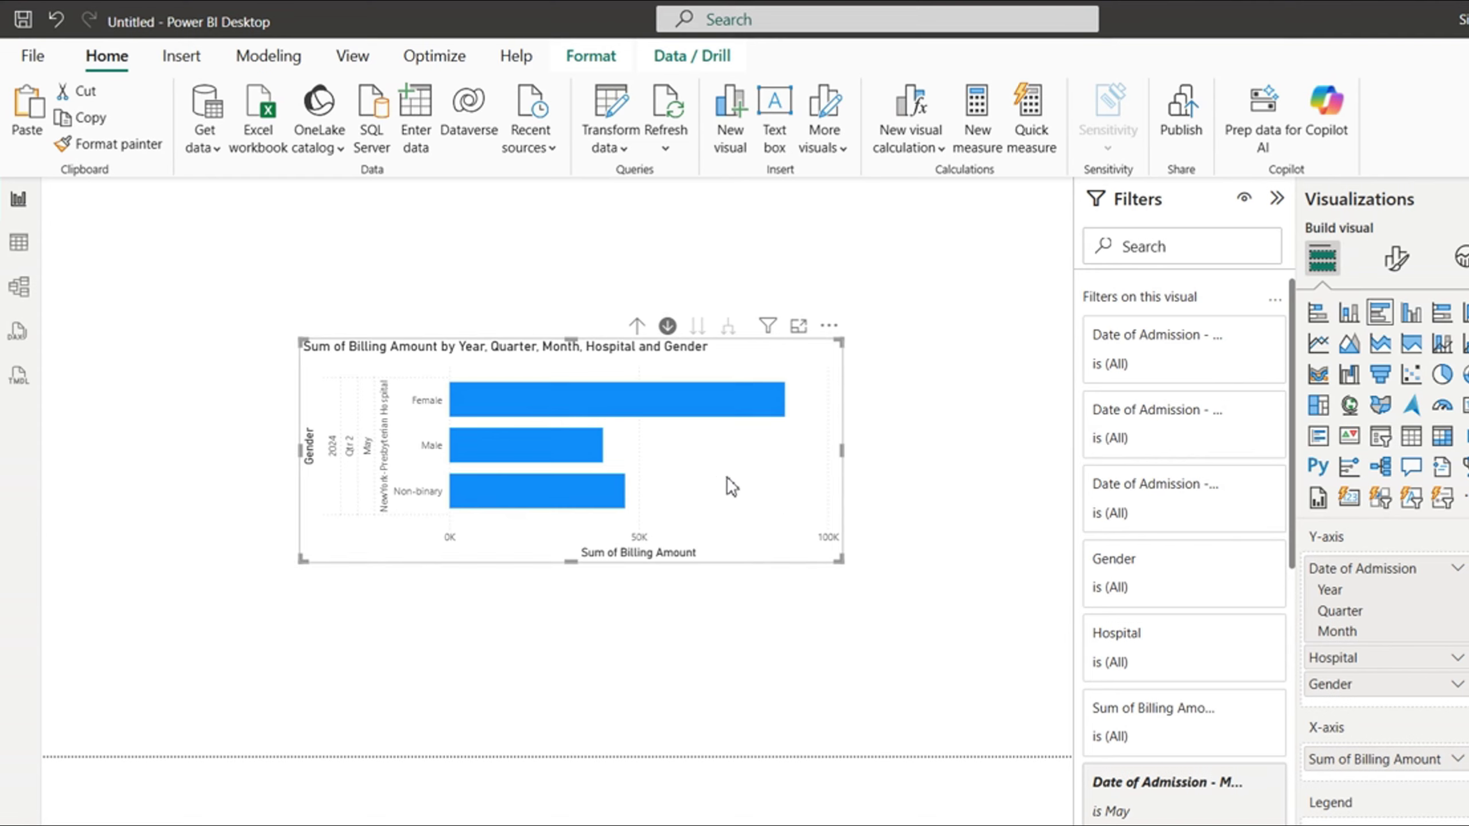
left_click(637, 326)
left_click(637, 326)
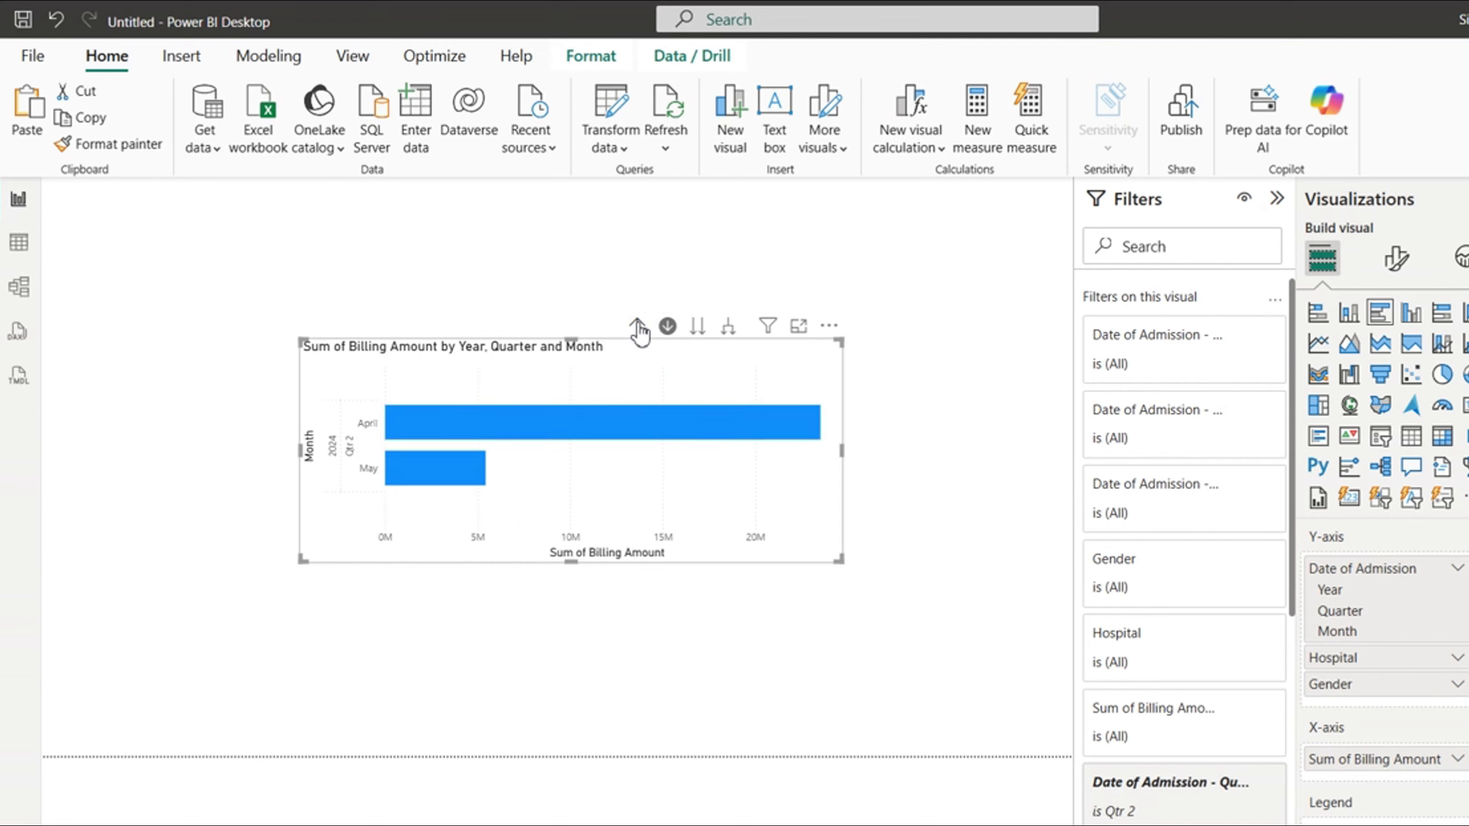
Drill the chart back up to the year level and turn off drill-down mode
left_click(637, 326)
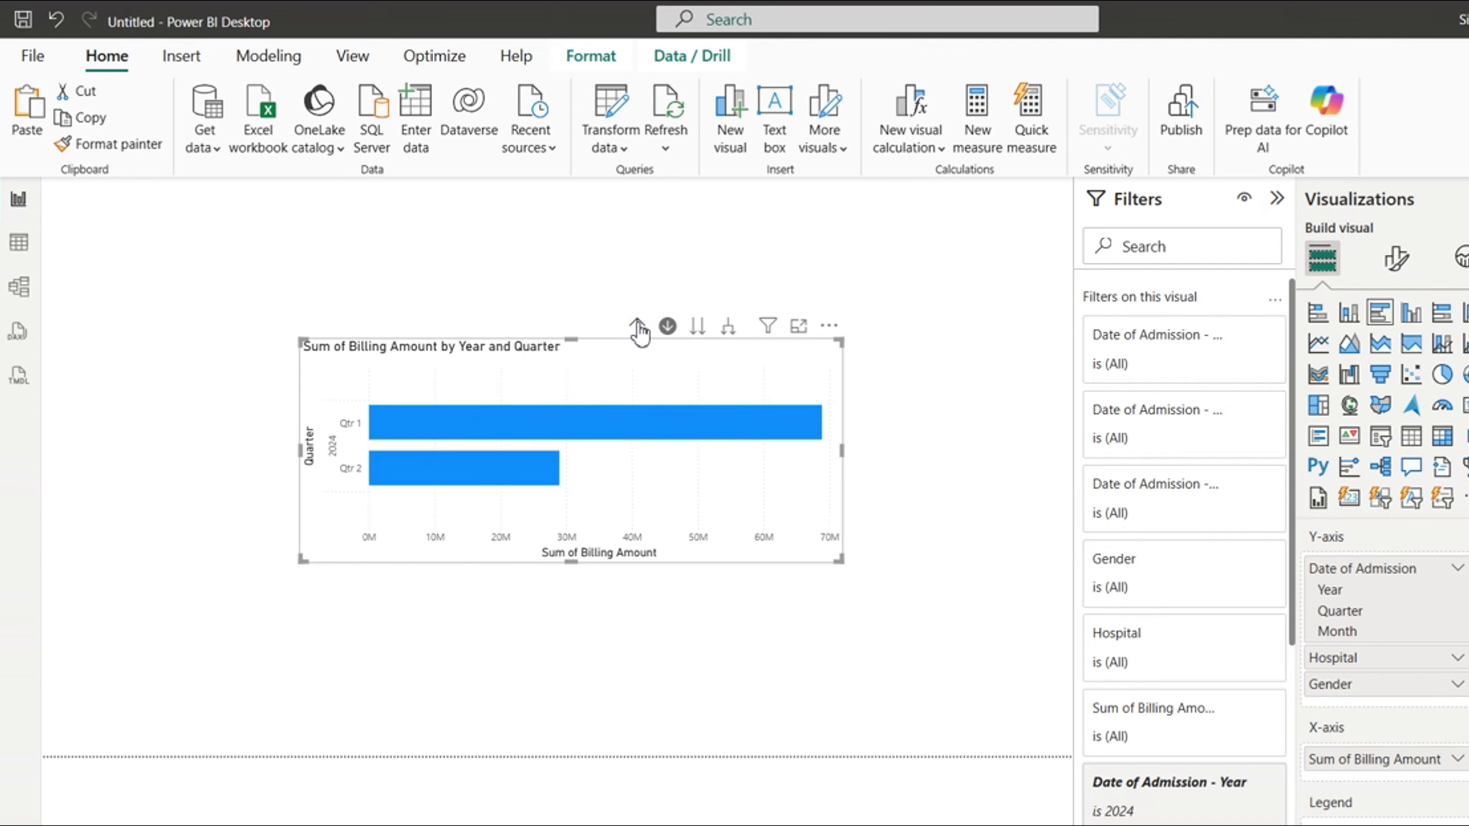
left_click(637, 326)
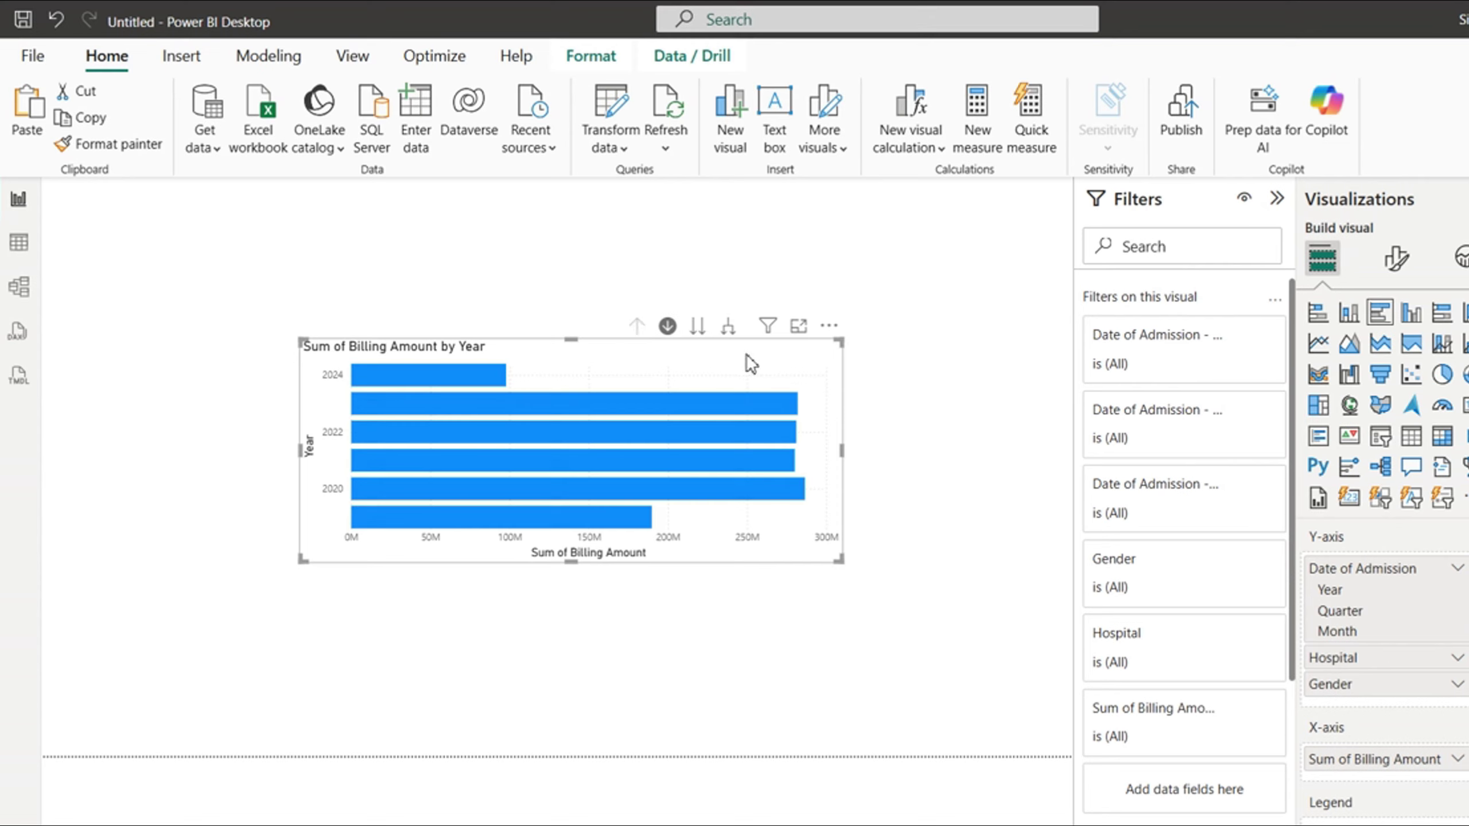
left_click(669, 328)
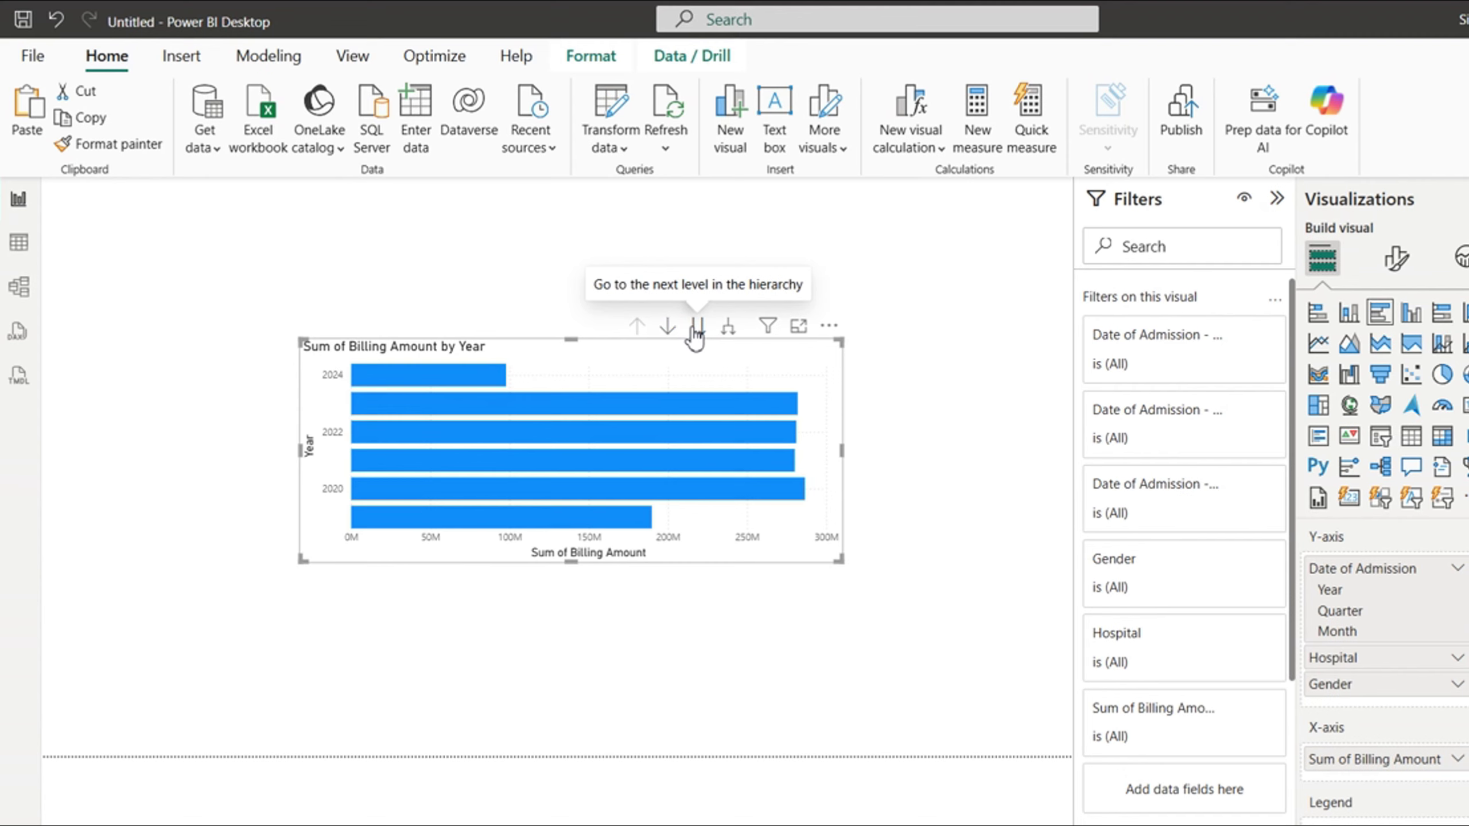
Switch the whole chart to the next hierarchy levels, Quarter and Month, return to the years and clear the bar highlighting
left_click(696, 328)
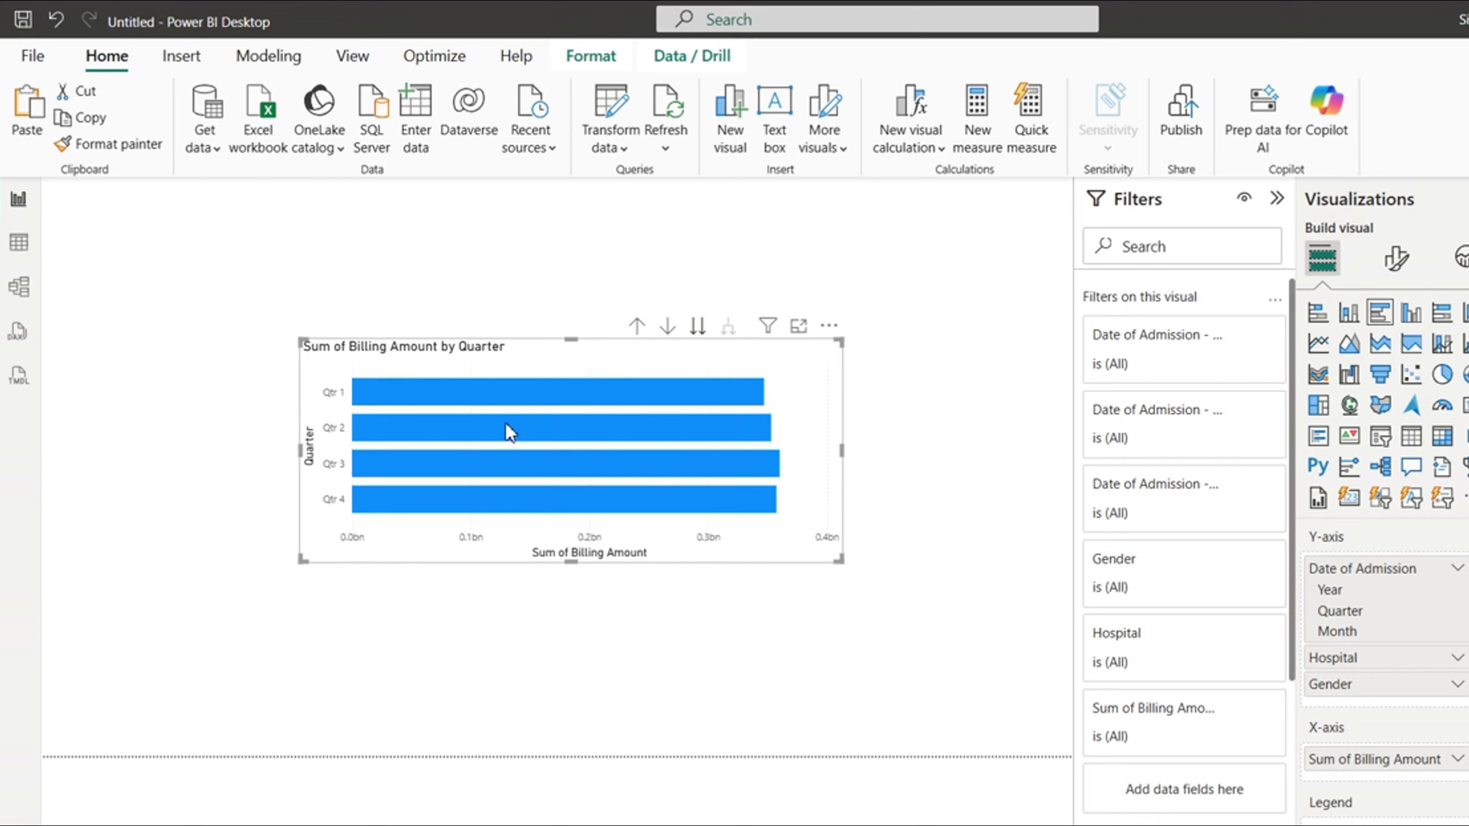
left_click(541, 399)
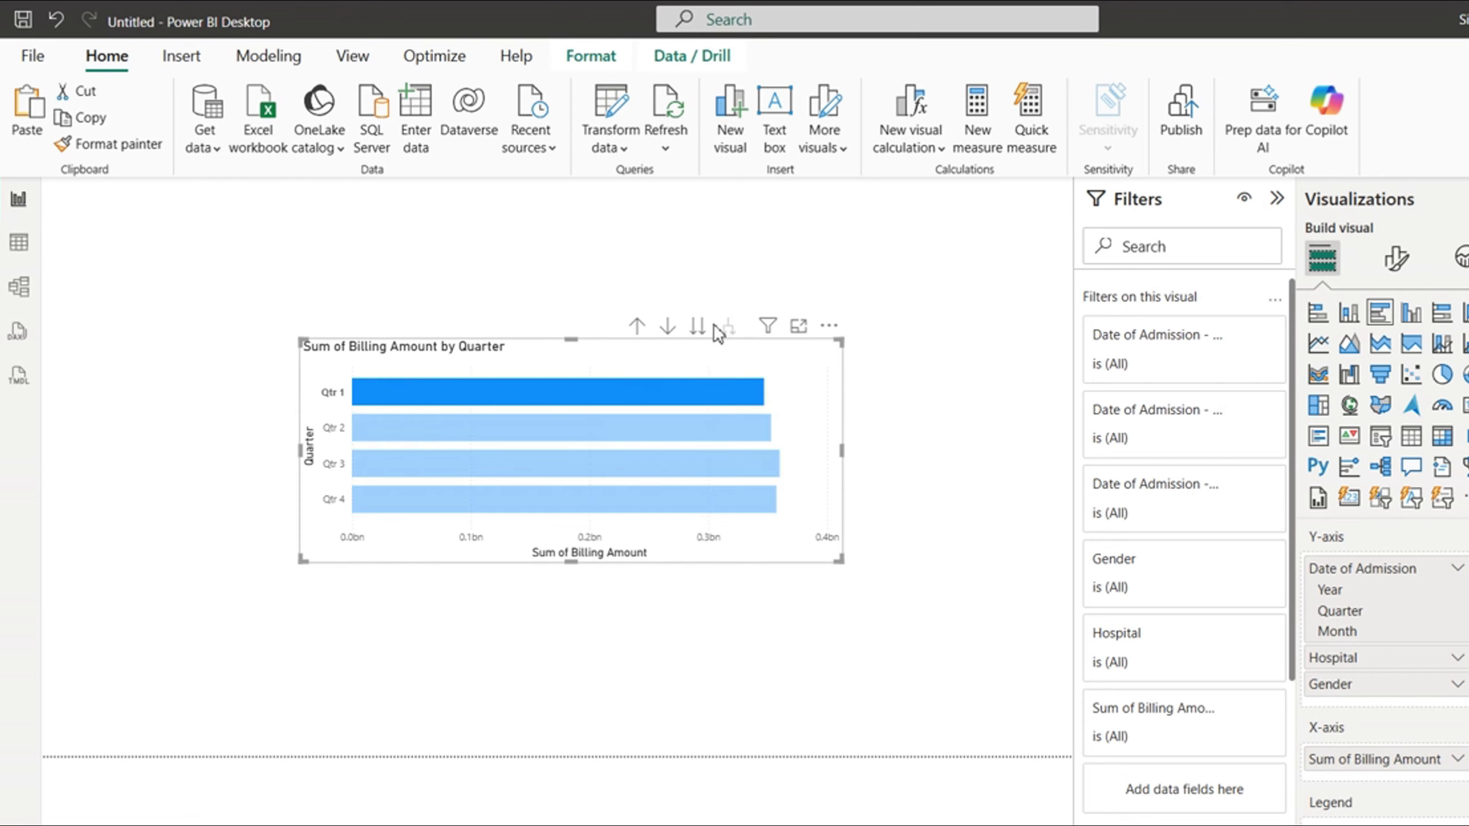
left_click(699, 327)
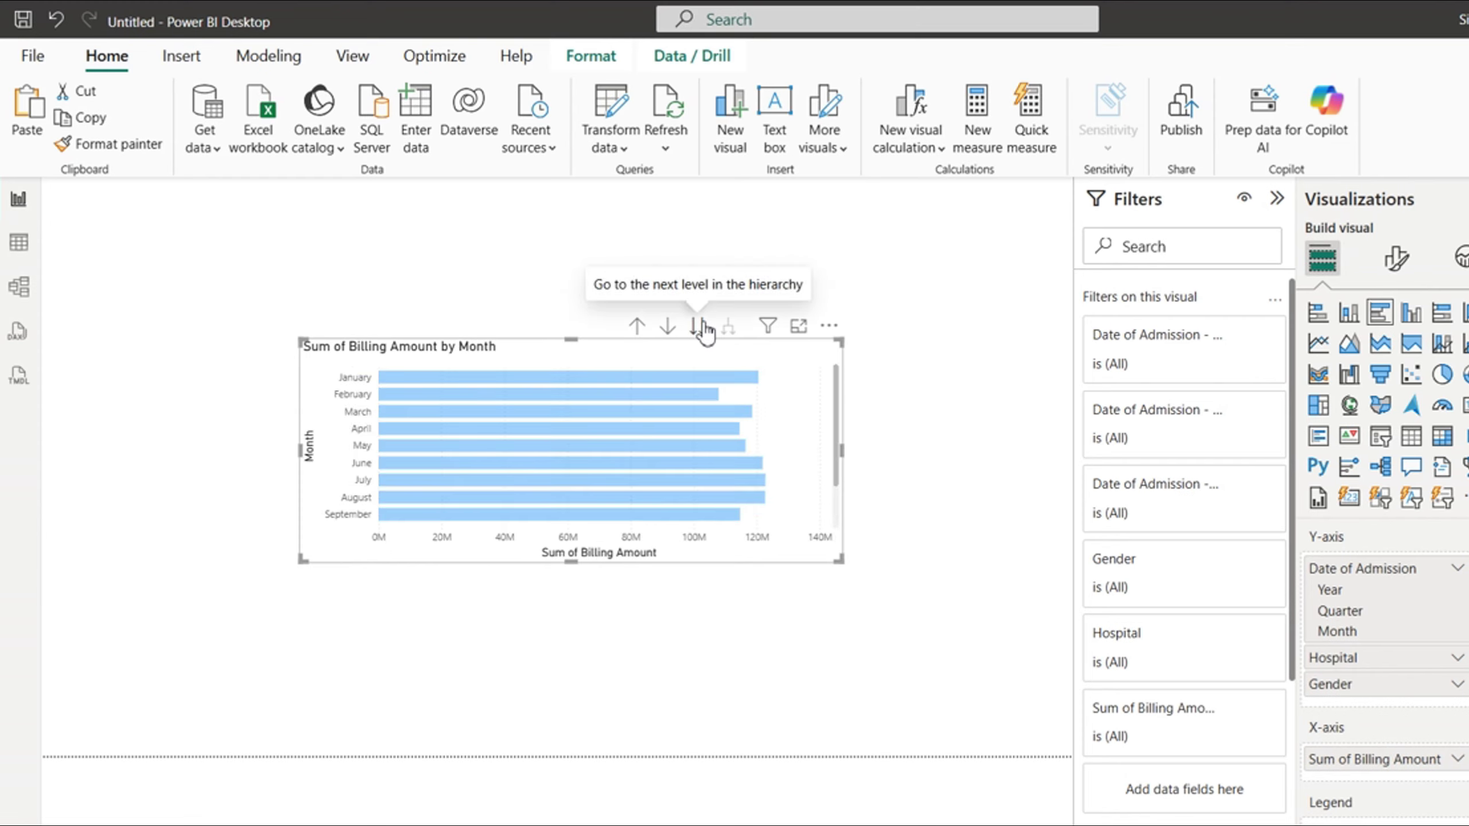
left_click(639, 329)
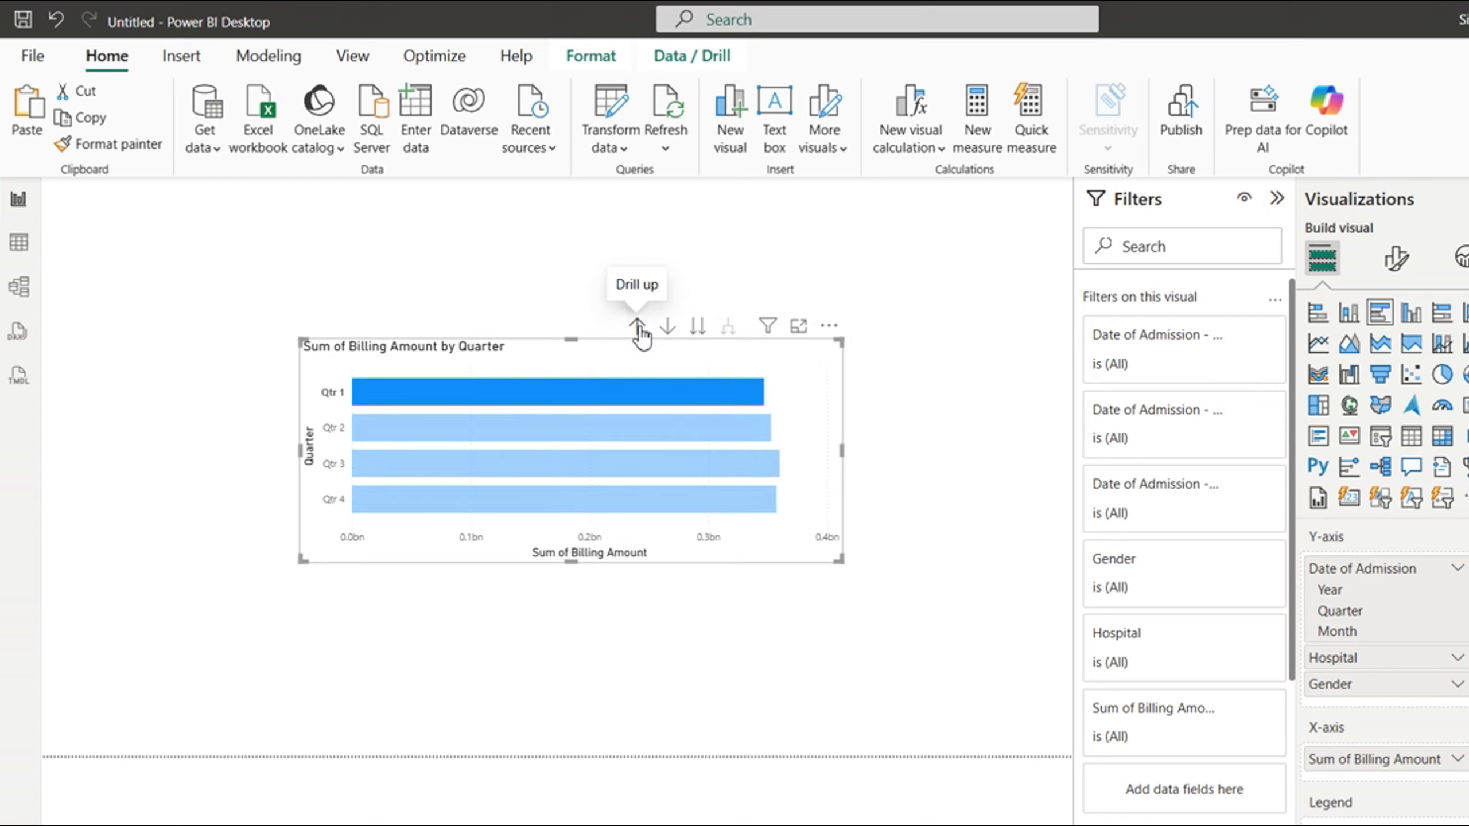
left_click(639, 329)
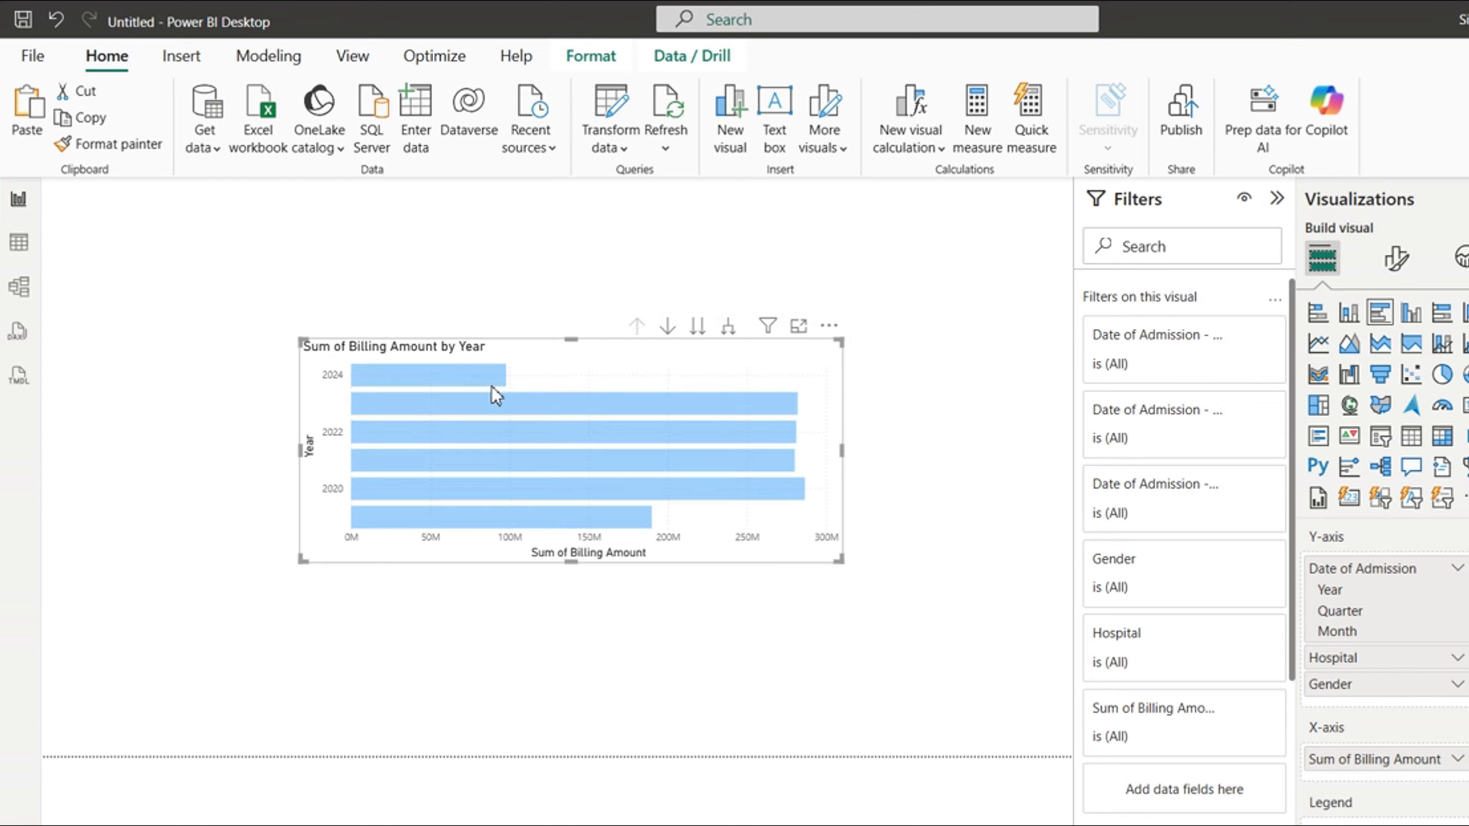
left_click(470, 376)
left_click(471, 376)
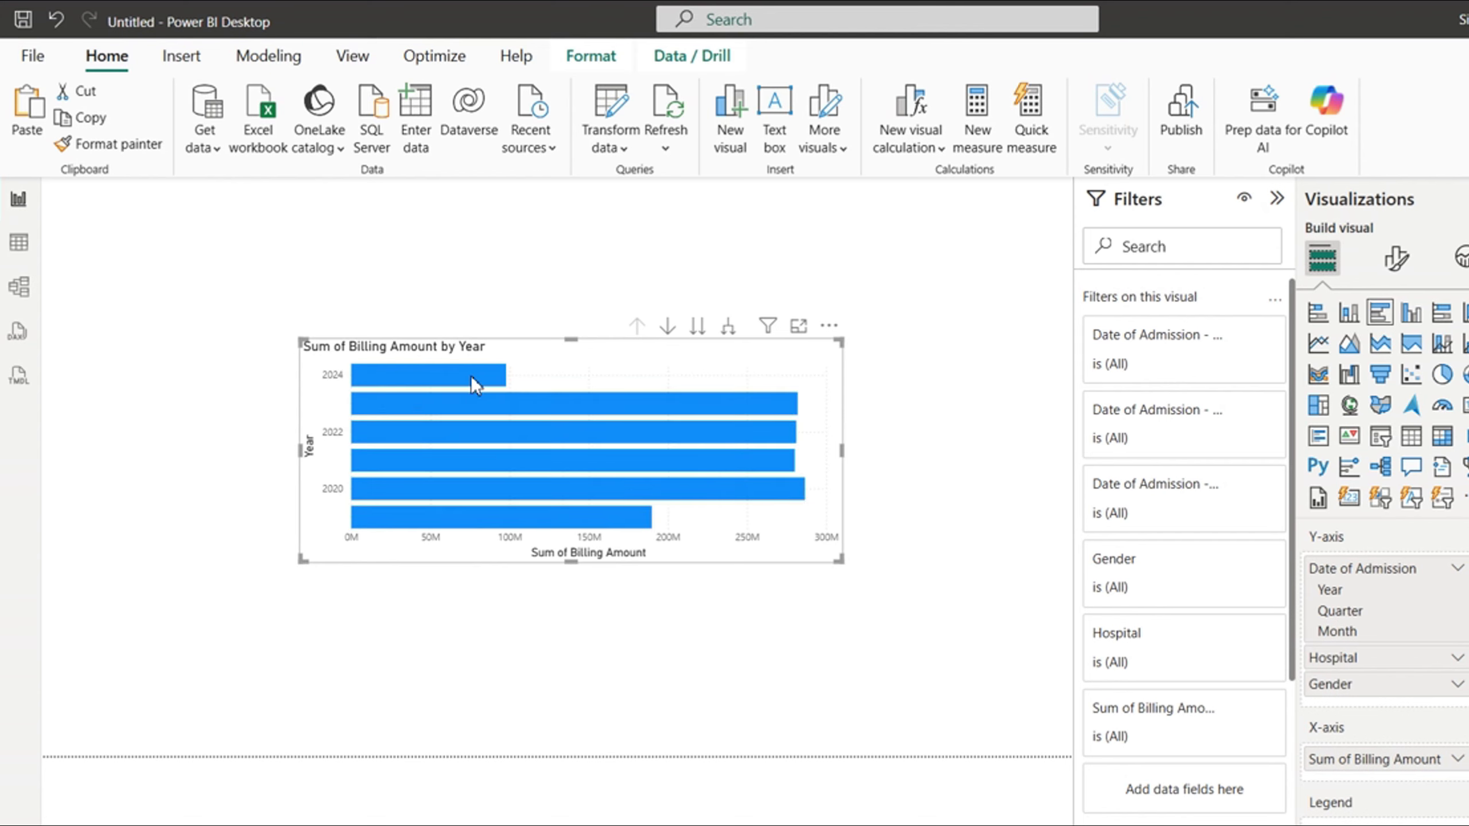
Expand all years down through quarter and month to the Hospital level, and make the chart taller to fit more hospitals
left_click(729, 331)
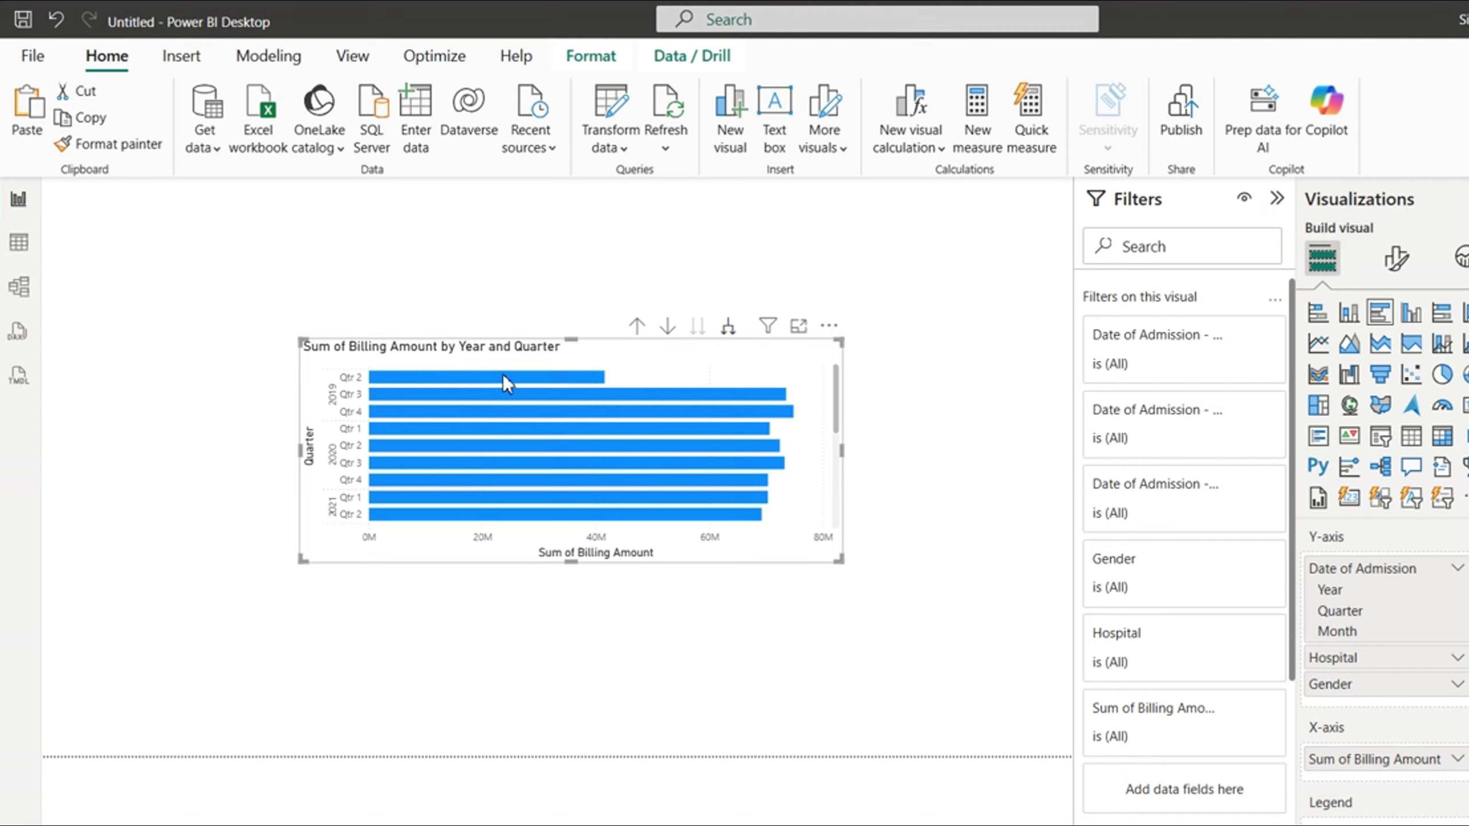
left_click(482, 376)
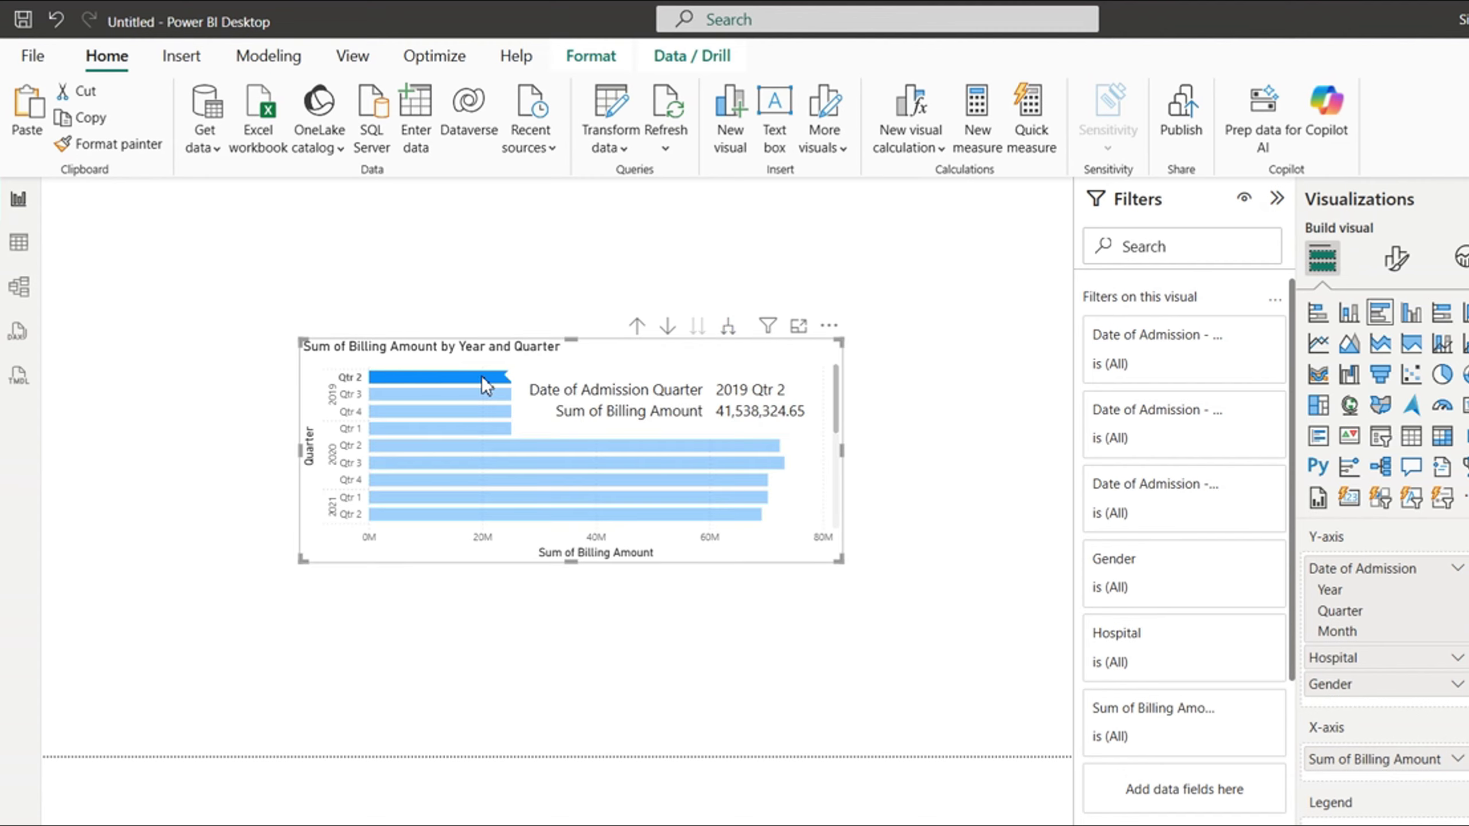
left_click(728, 327)
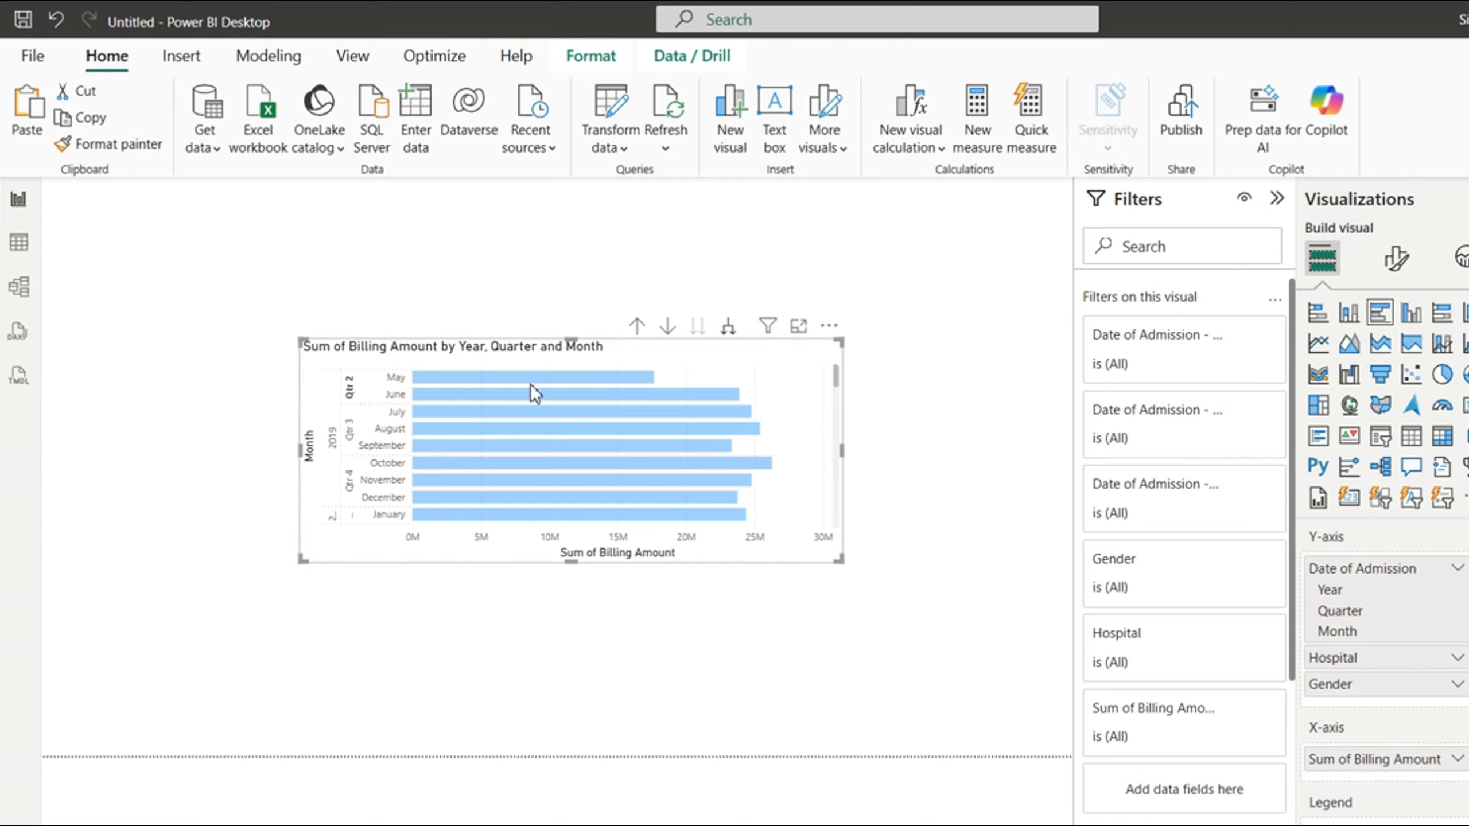
mouse_move(525, 376)
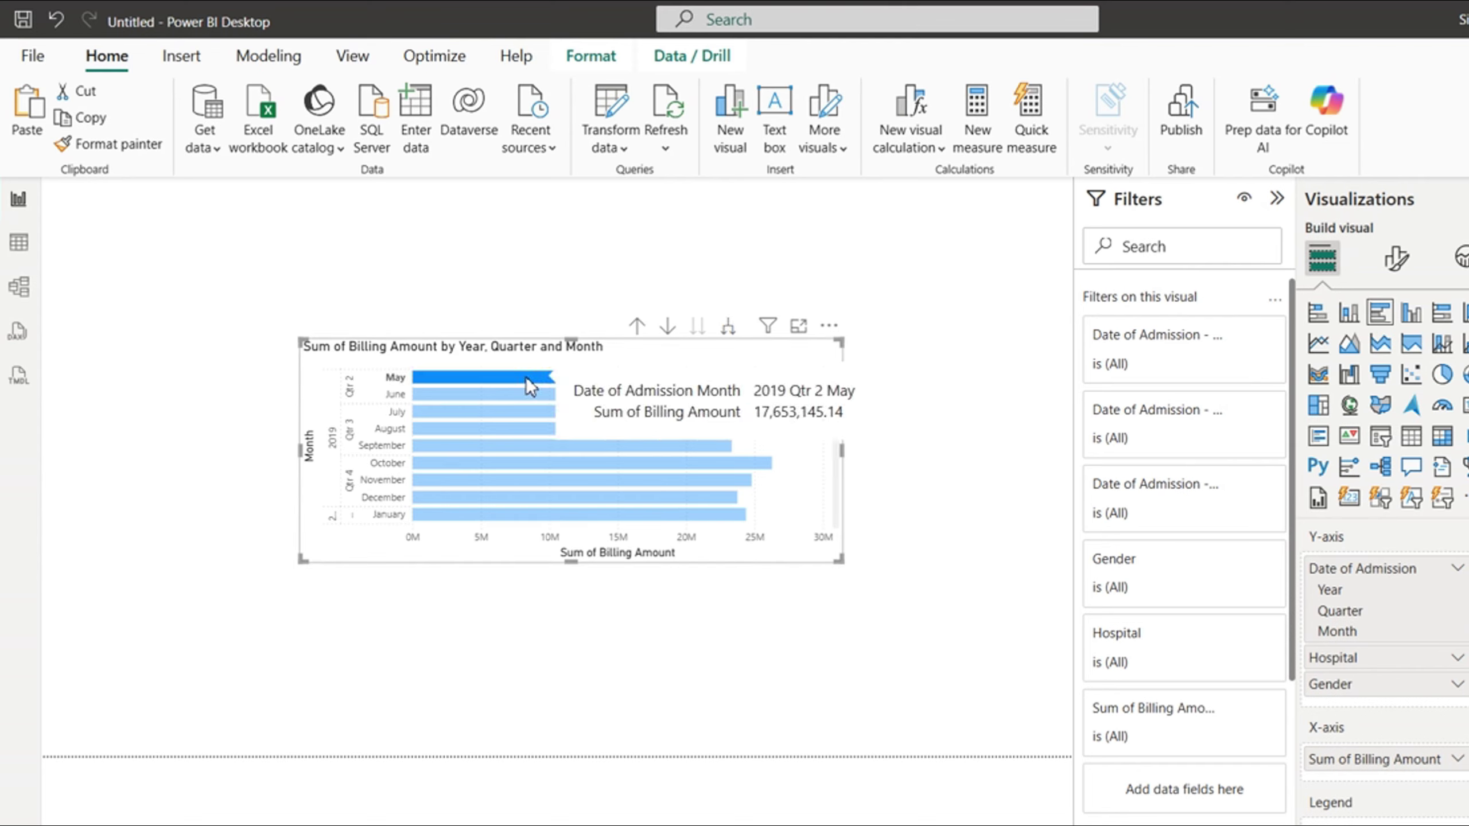
left_click(728, 328)
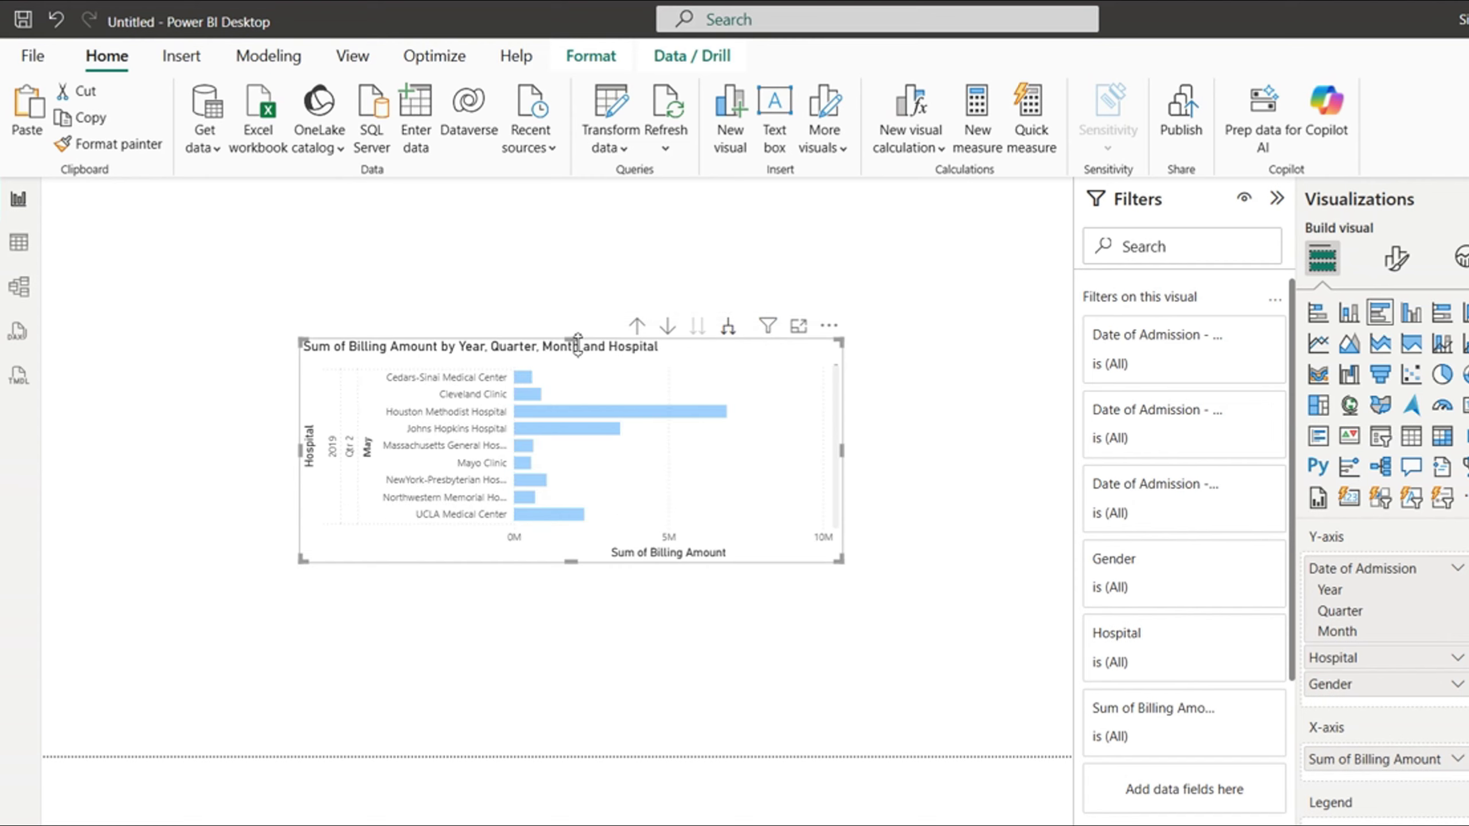
left_click_drag(571, 339, 604, 267)
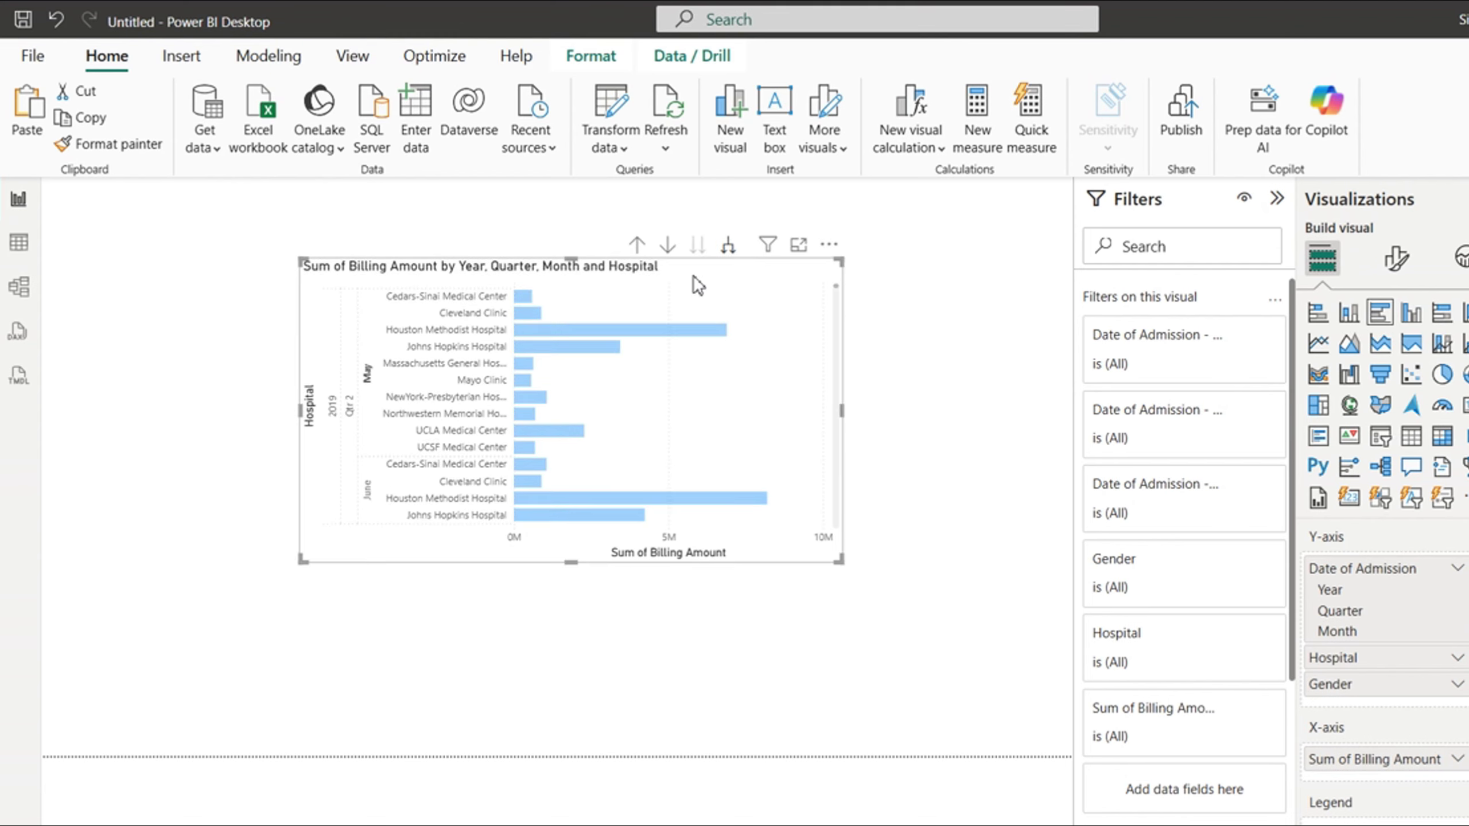